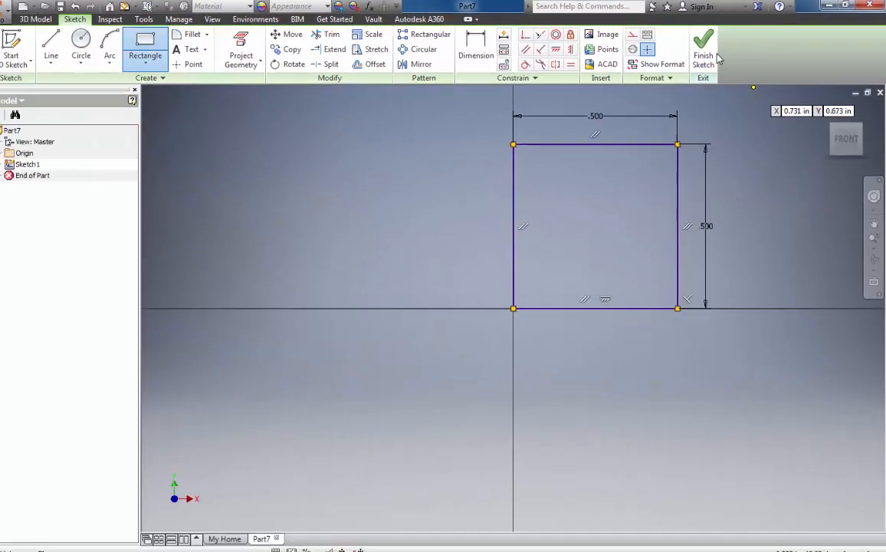
Step: Finish the 0.5 in square sketch and extrude it 2 in to form a solid bar
click(703, 47)
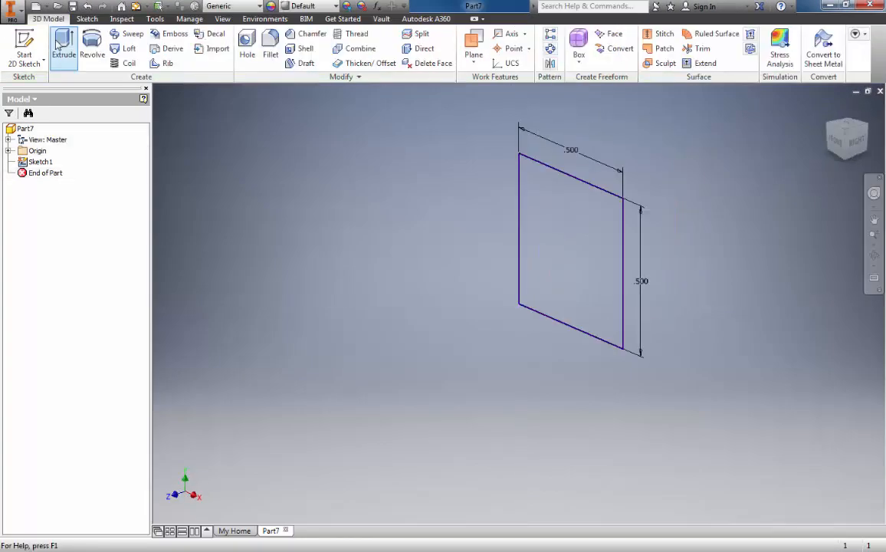
click(64, 43)
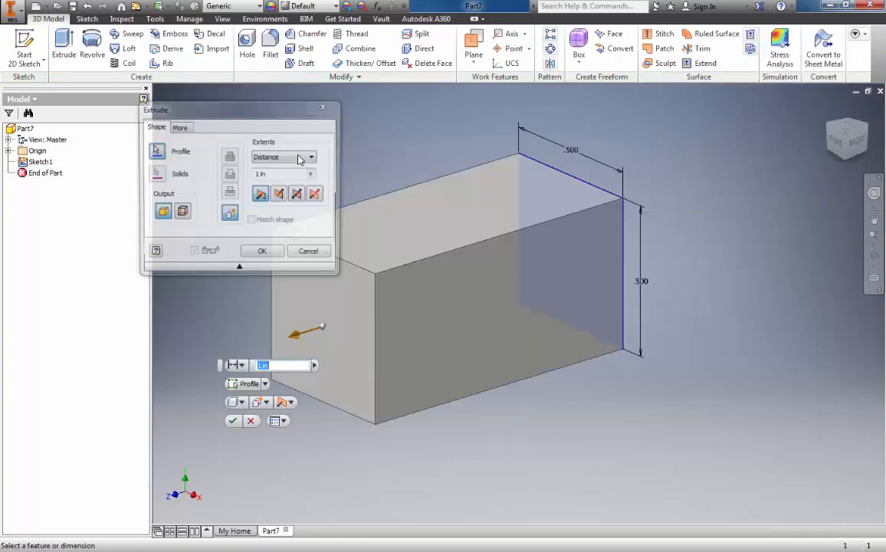
click(258, 175)
text(2)
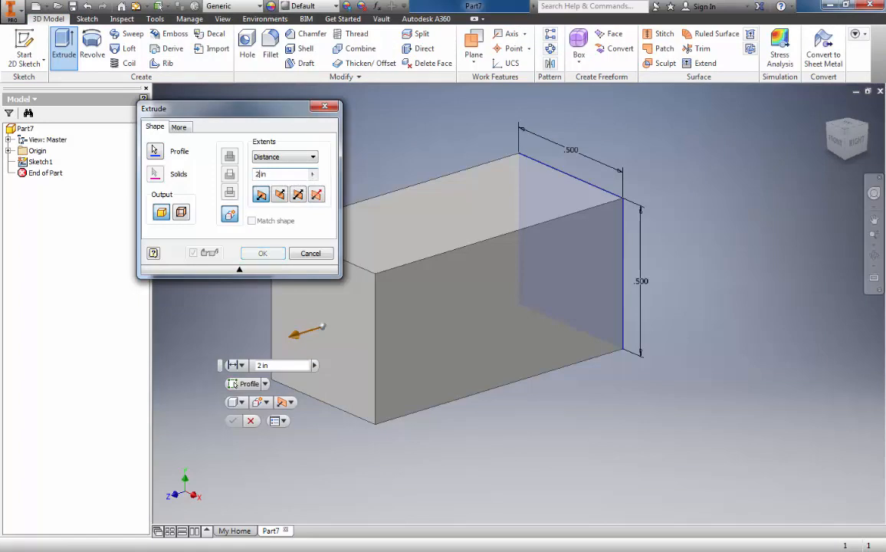
click(262, 254)
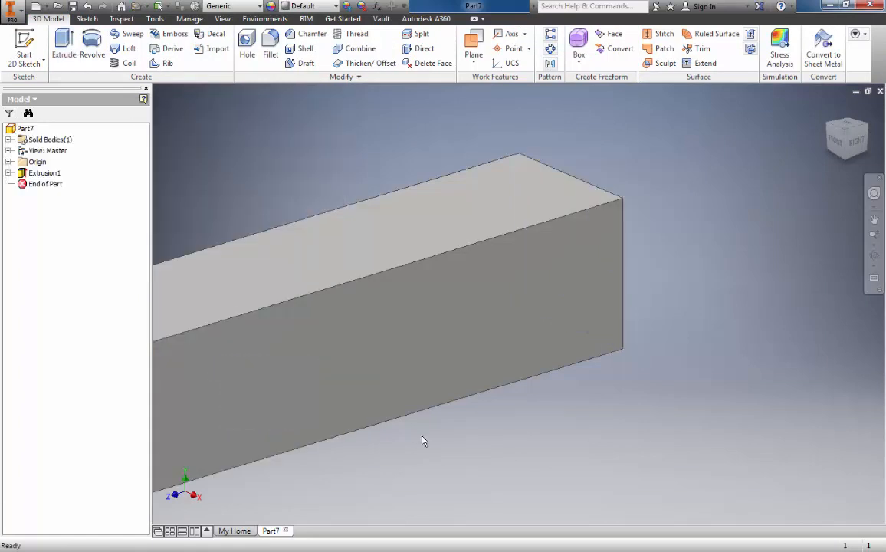
Step: Start a sketch on the bar's right long face and draw a 0.5 by 0.5 in square from the origin corner at the bar's end
scroll(421, 439, down, 5)
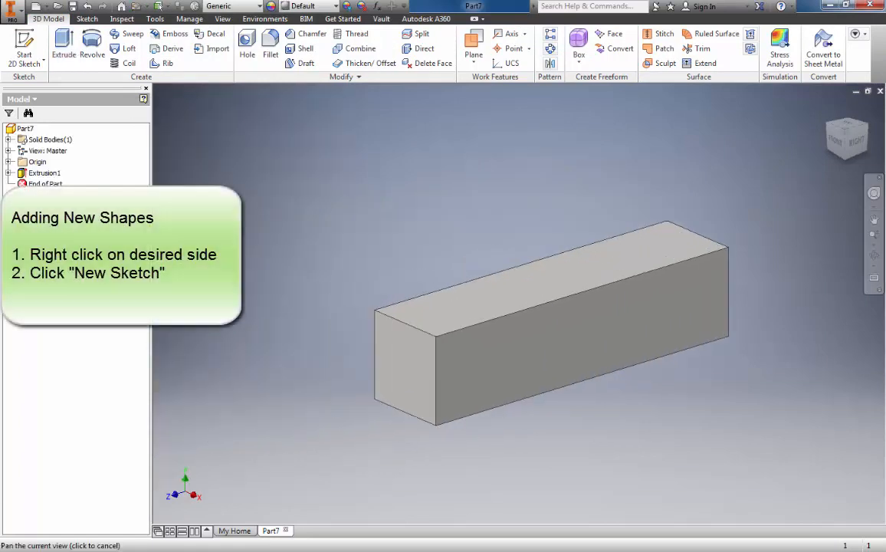
right_click(600, 315)
click(650, 345)
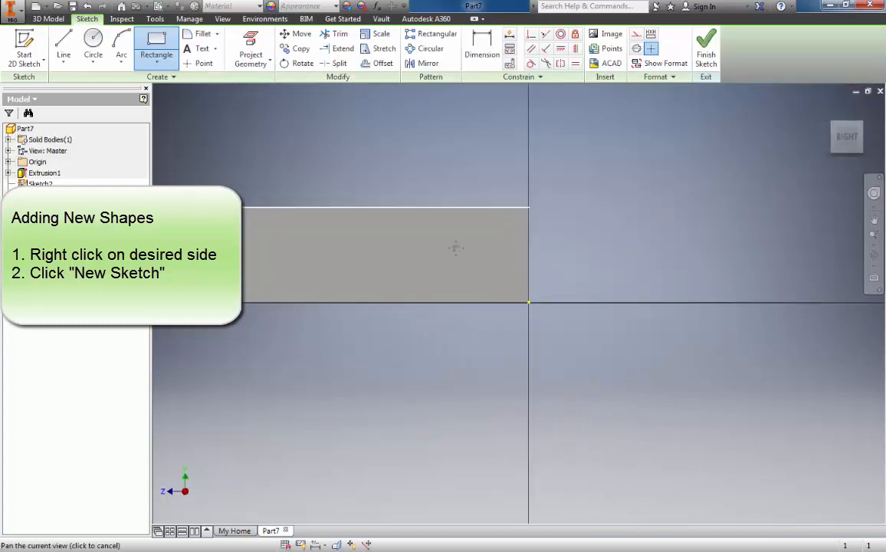
middle_drag(435, 252, 531, 271)
click(615, 321)
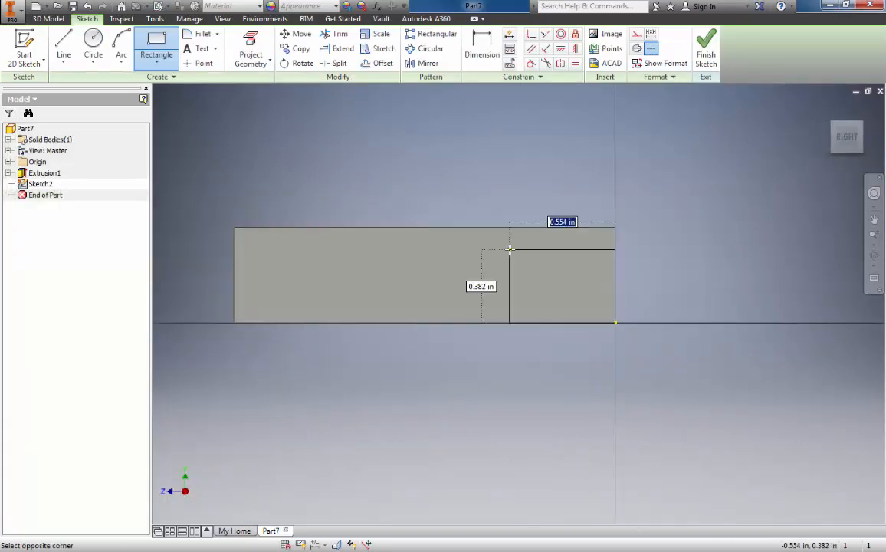
text(.5)
key(Tab)
text(.5)
key(Return)
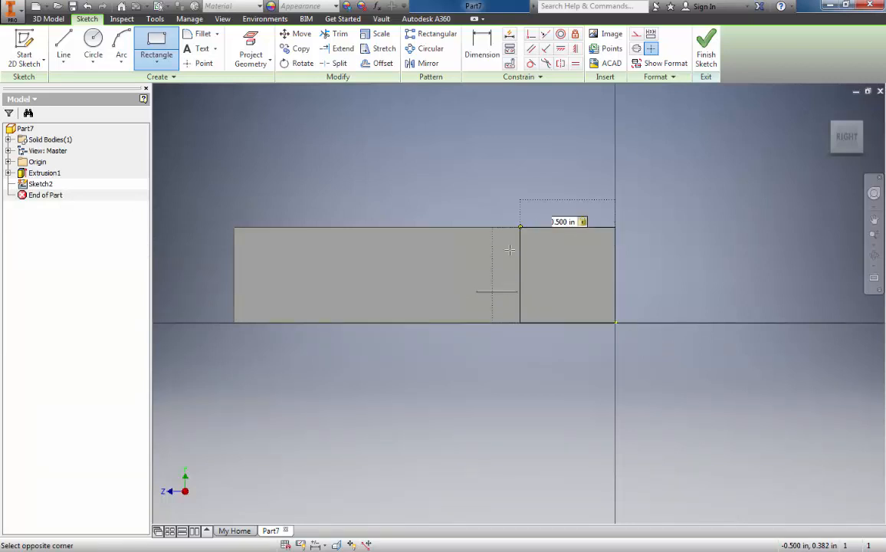
Step: Finish the sketch and extrude the end square 0.5 in outward, joined to the bar
click(706, 52)
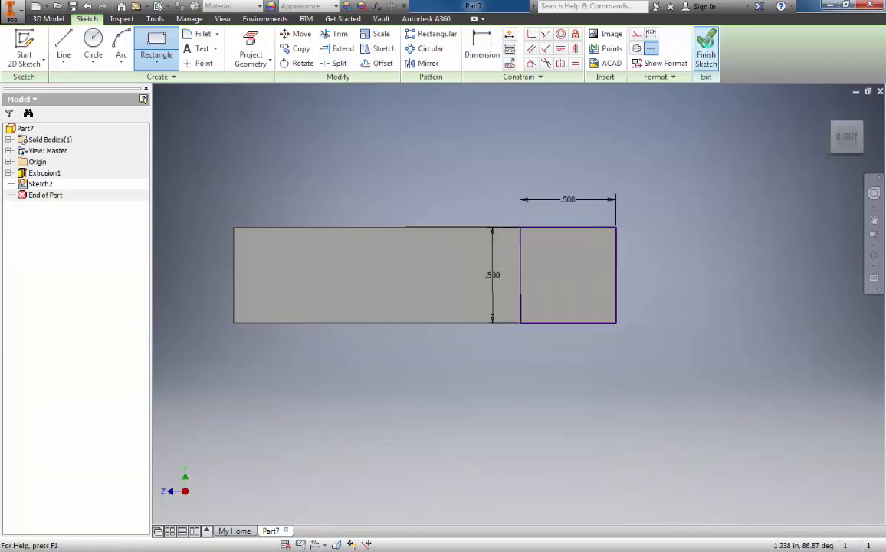
key(e)
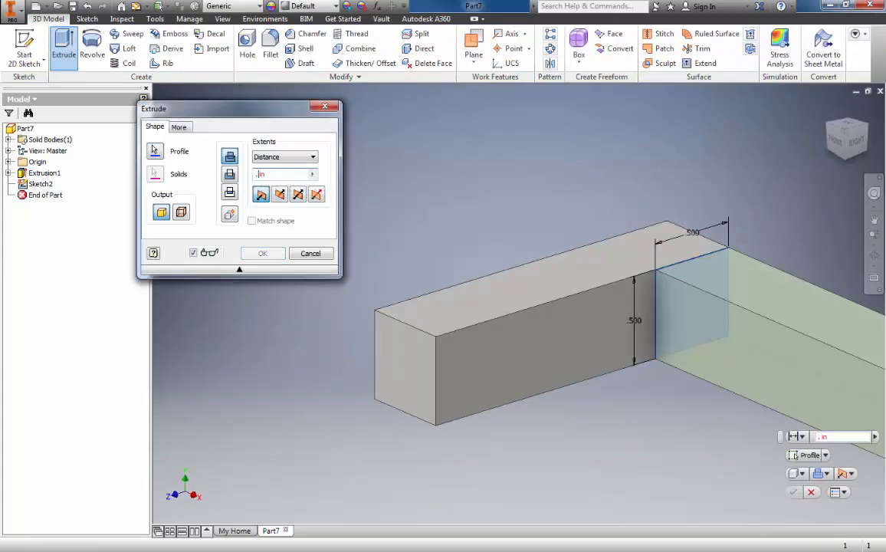
click(262, 253)
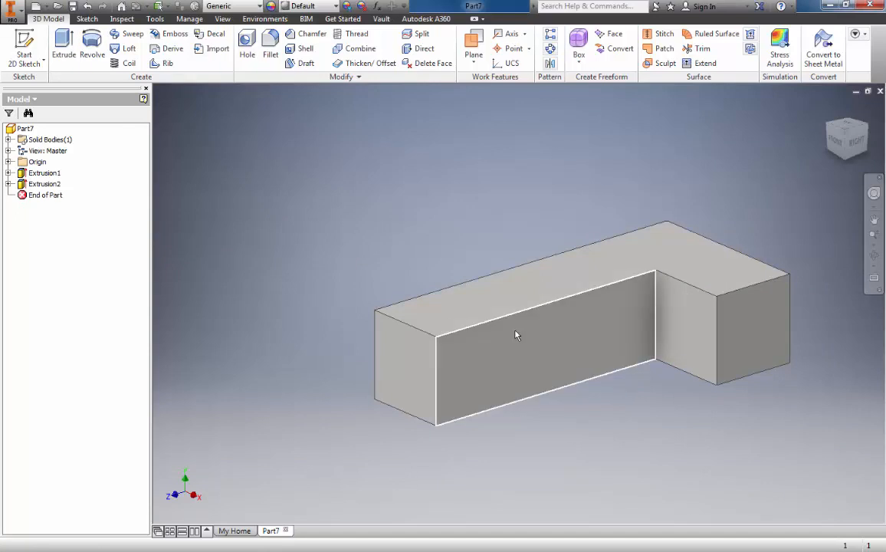
Step: Start a new sketch on the bar's opposite long face, the left side of the part
shift+middle_drag(488, 355, 657, 364)
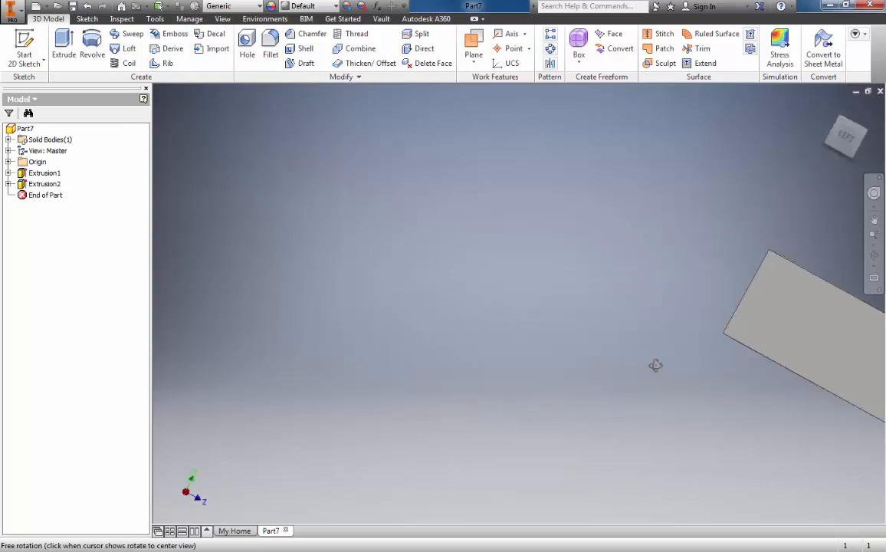
middle_drag(766, 336, 320, 263)
right_click(348, 269)
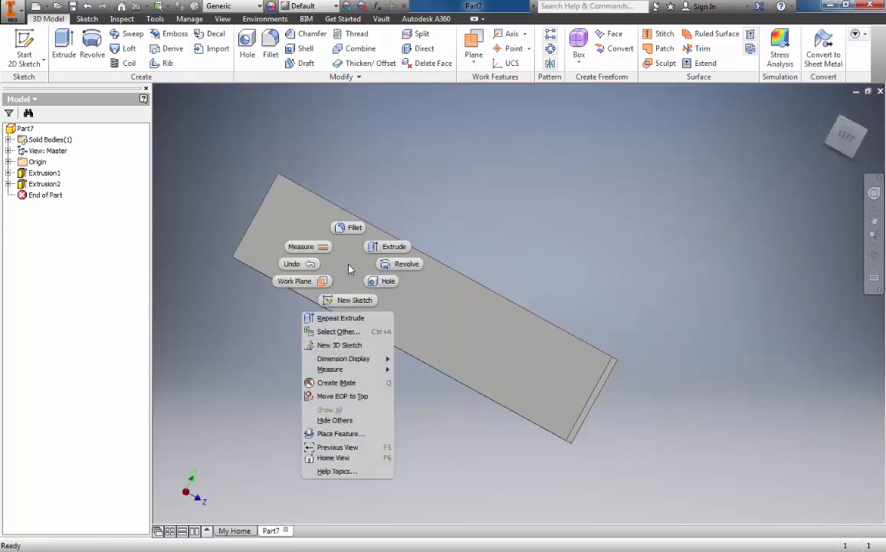
click(354, 299)
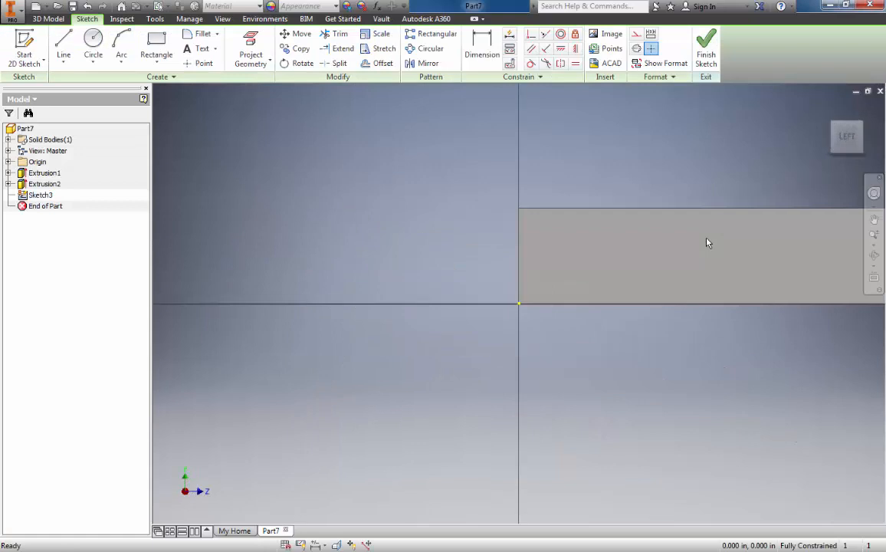
Step: Draw a 0.5 by 0.5 in rectangle downward from the upper edge of the left face, set in from the bar's end
click(157, 46)
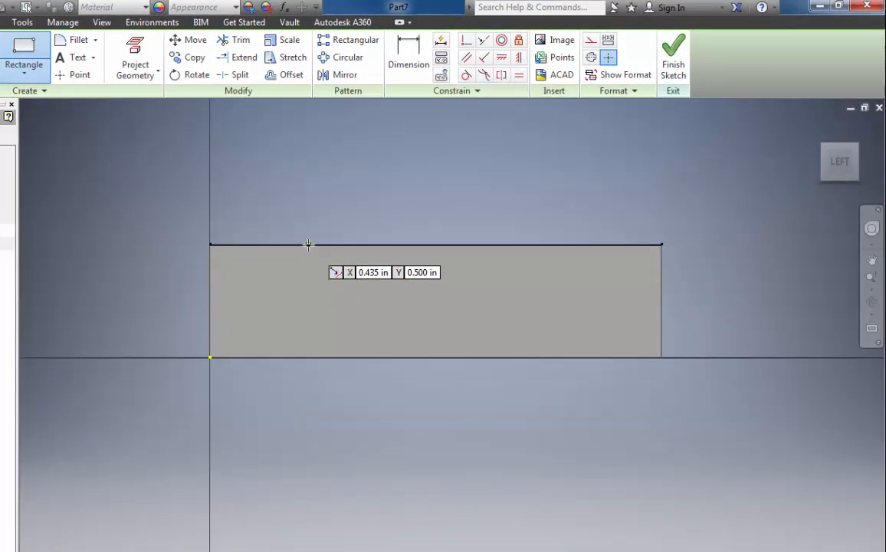
click(308, 244)
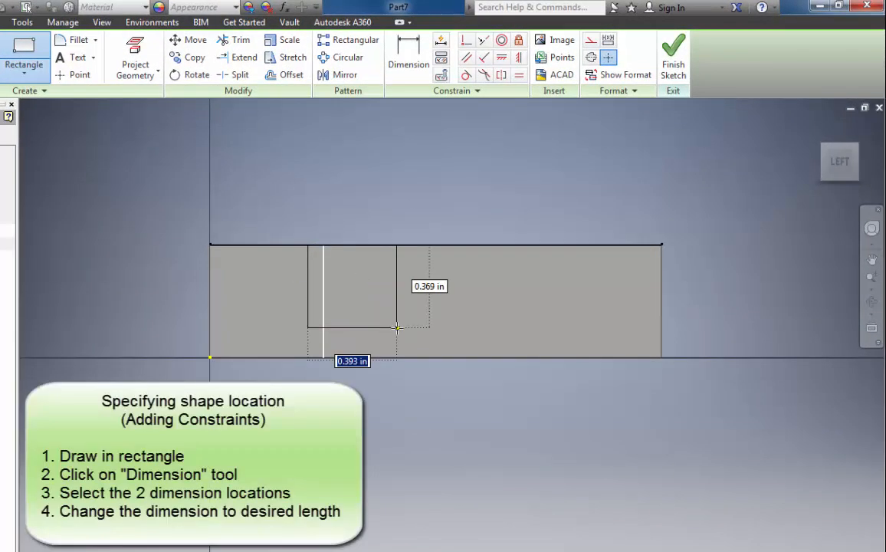
text(.)
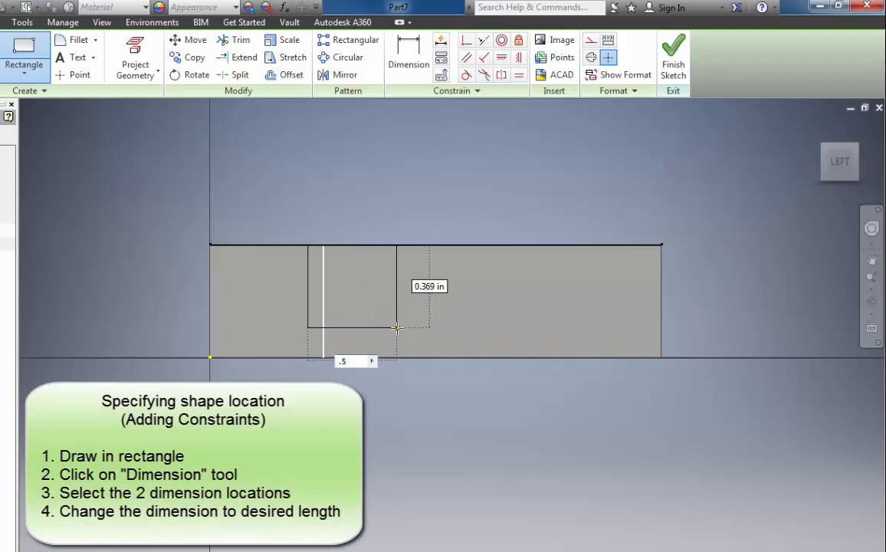
text(5)
key(Tab)
text(.5)
key(Return)
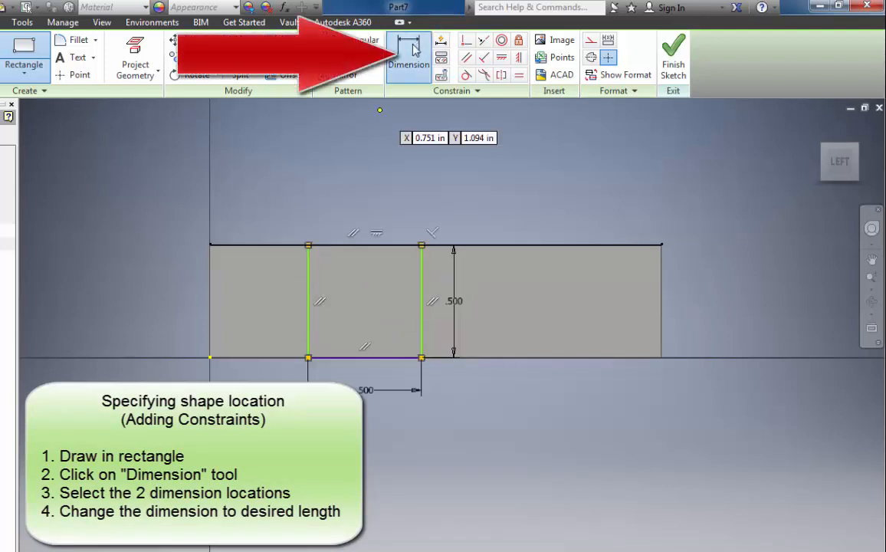
Step: Dimension the distance from the face's upper corner at the origin end to the square's nearest upper corner as 0.5 in
key(d)
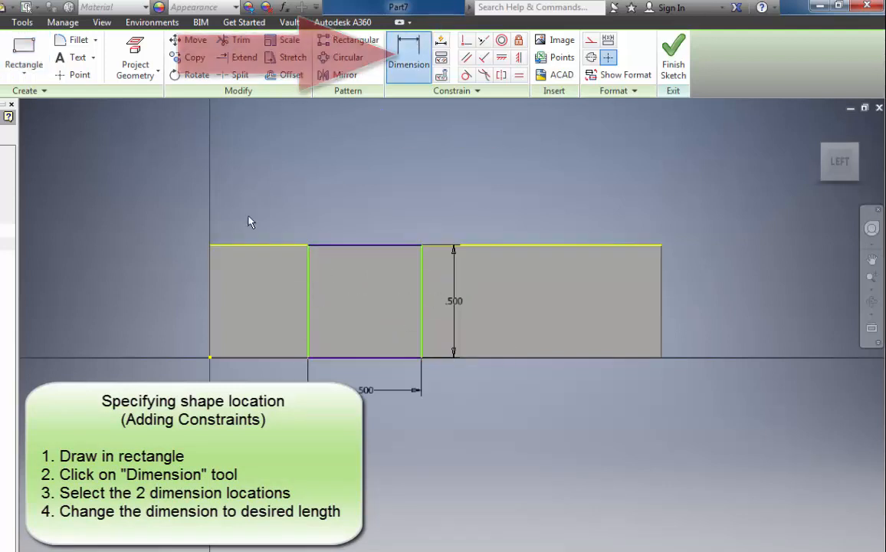
click(211, 245)
click(308, 246)
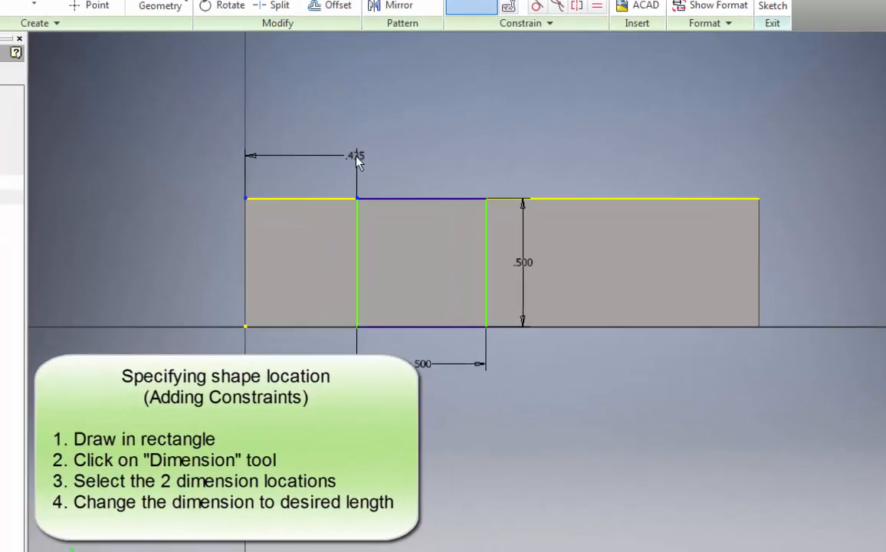
click(386, 127)
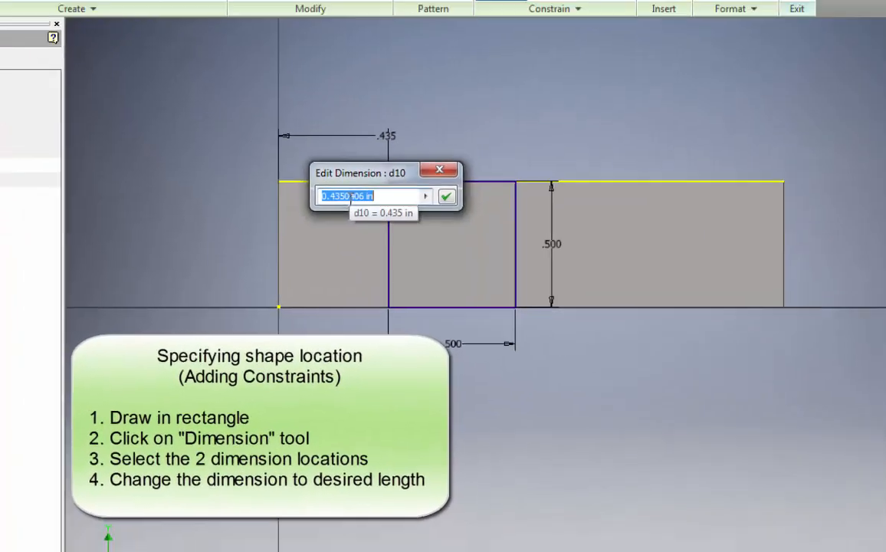
text(.5)
key(Return)
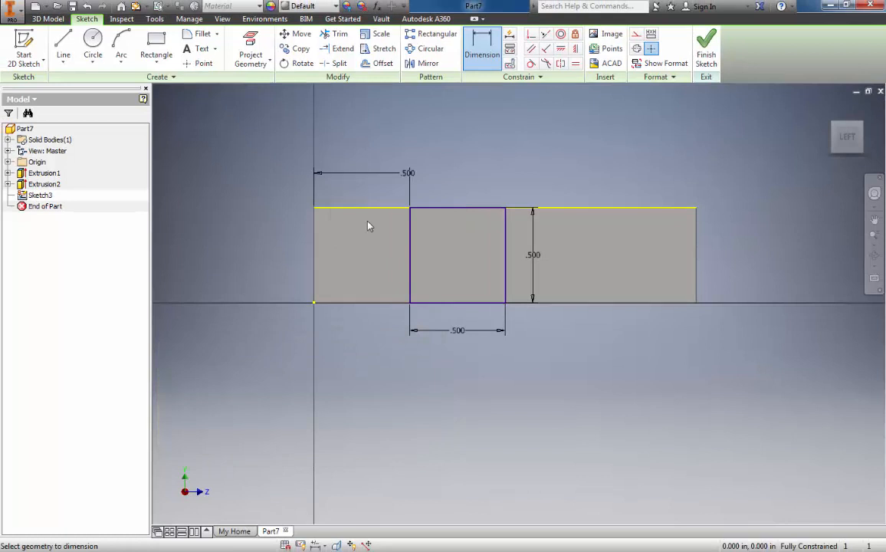
Step: Finish the sketch and extrude the located square 1 in outward from the left face, joined to the bar
click(706, 52)
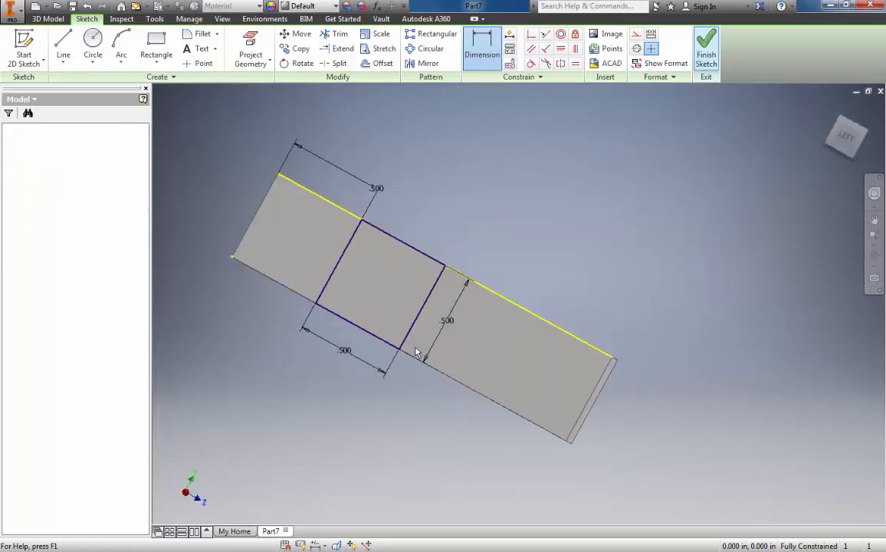
click(64, 46)
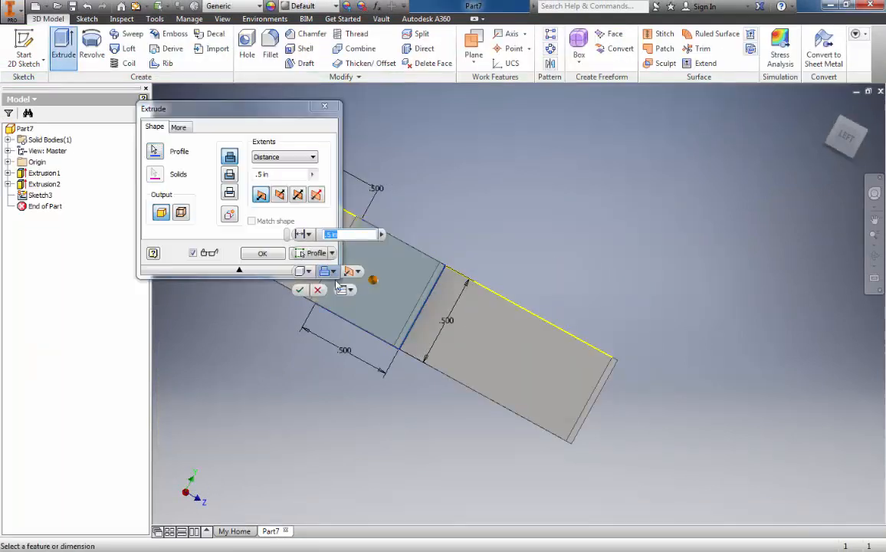
shift+middle_drag(442, 338, 448, 307)
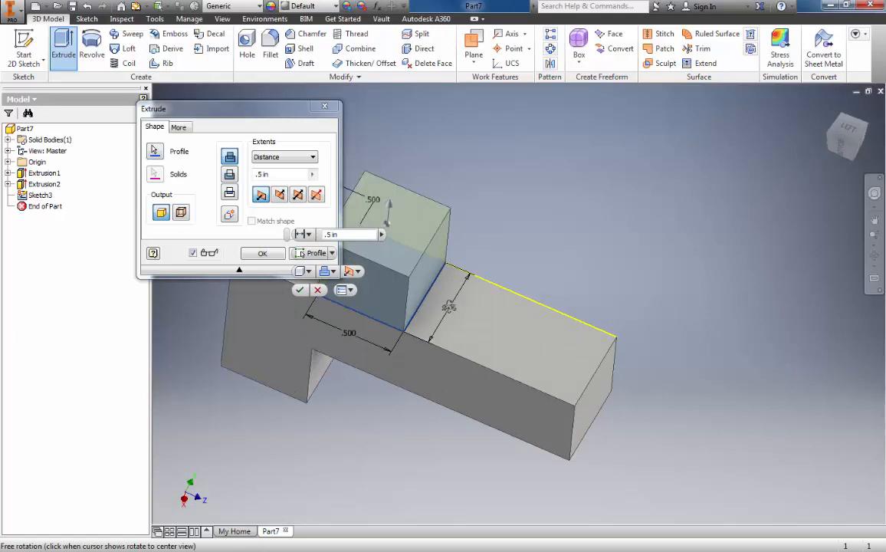
double_click(262, 175)
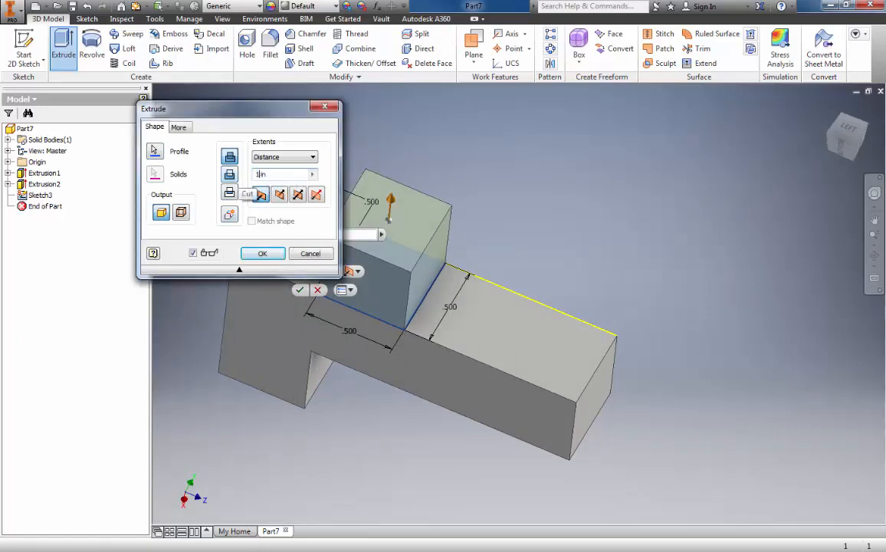
click(262, 253)
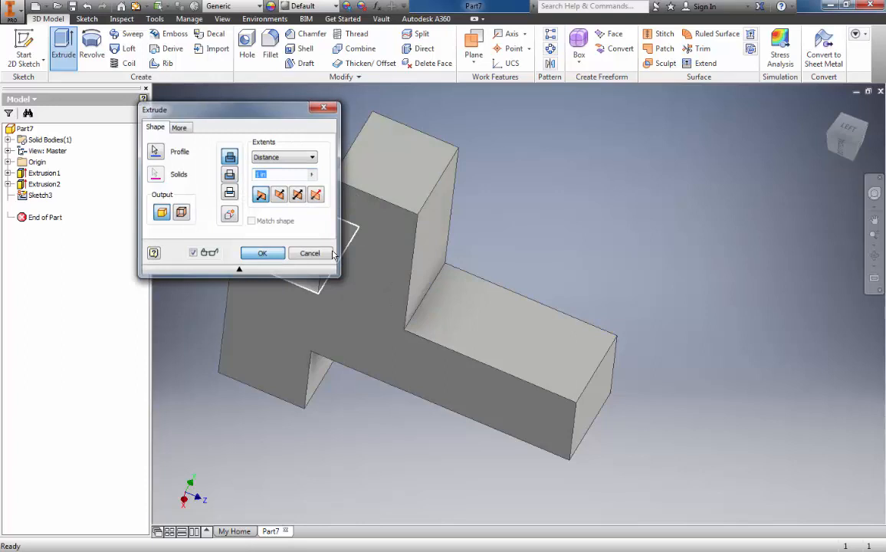
Step: Start a new sketch on the part's top face, including the top of the 1 in arm
middle_drag(388, 260, 460, 261)
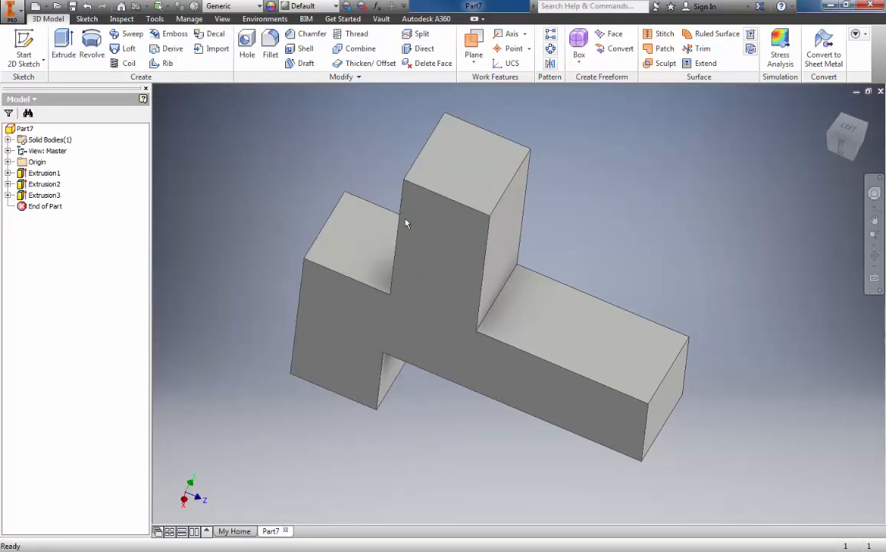
shift+middle_drag(422, 221, 270, 266)
right_click(269, 262)
click(275, 297)
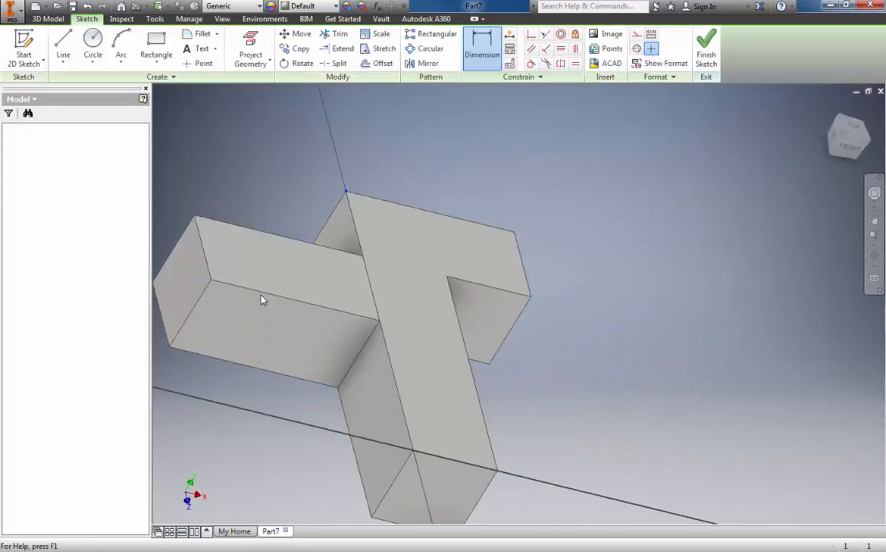
Step: Draw a 0.5 by 0.5 in square on the arm's top face, starting from its outer back corner
middle_drag(310, 354, 329, 125)
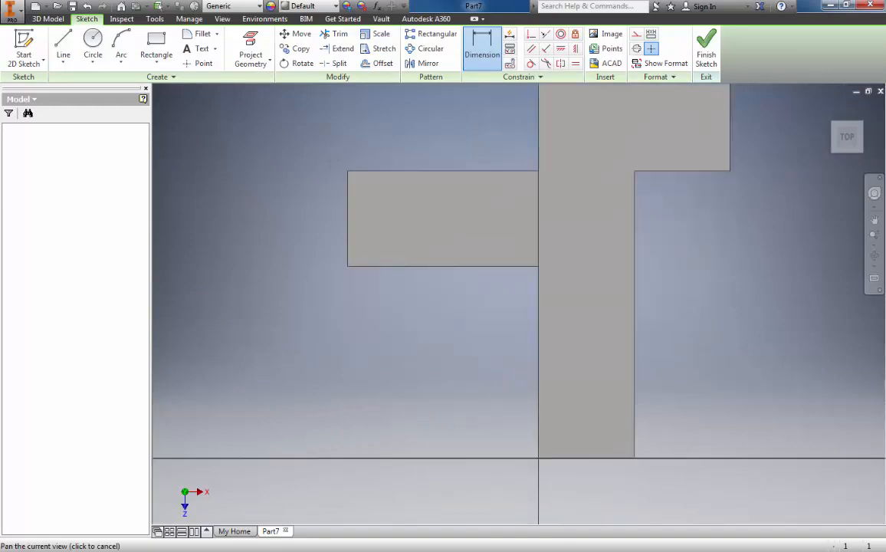
click(142, 38)
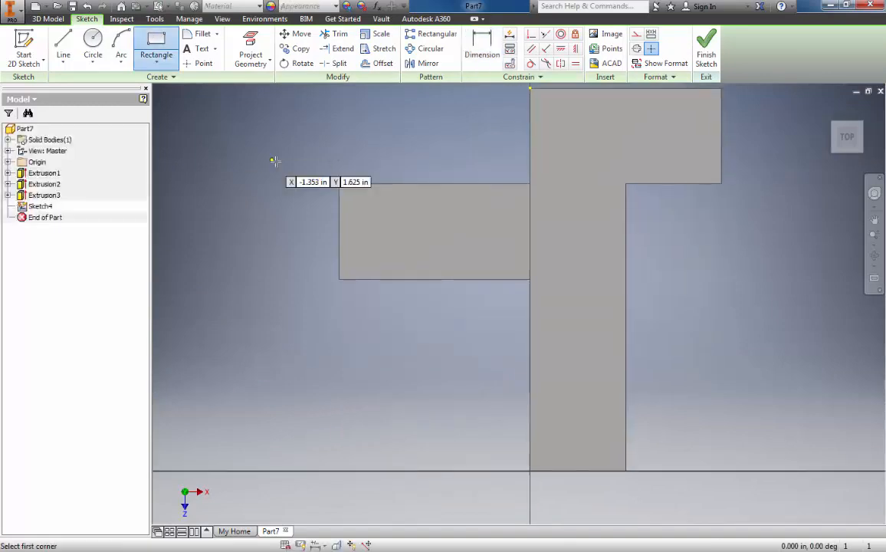
click(340, 185)
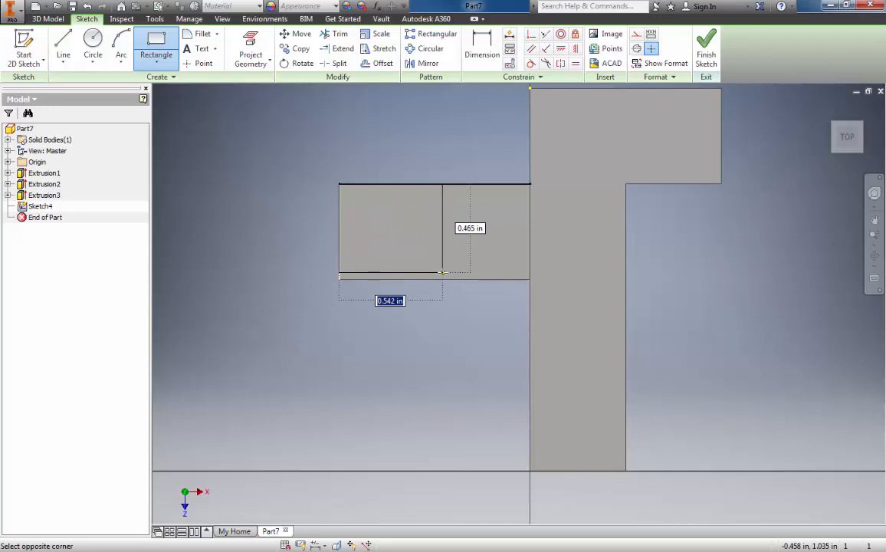
text(.5)
key(Tab)
text(.5)
key(Return)
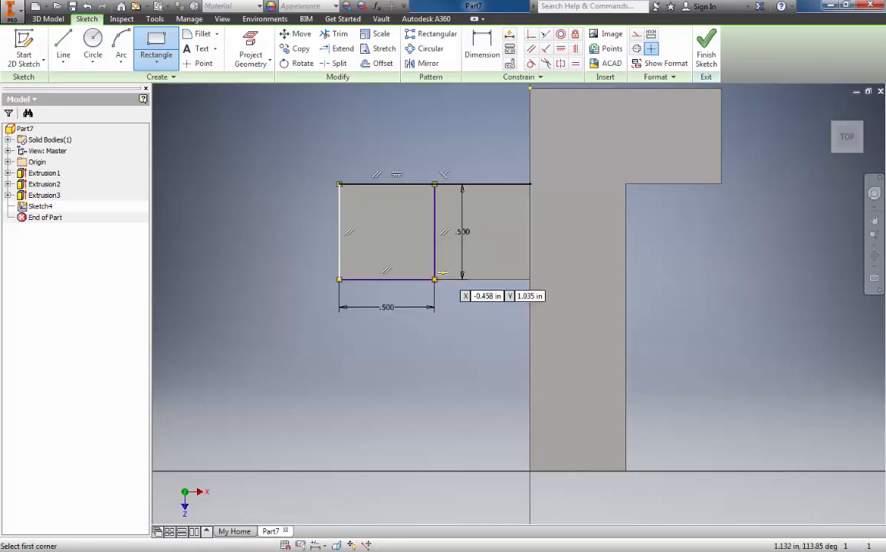
Step: Finish the sketch and extrude the square 0.5 in upward from the arm's top face, joined to the part
click(707, 48)
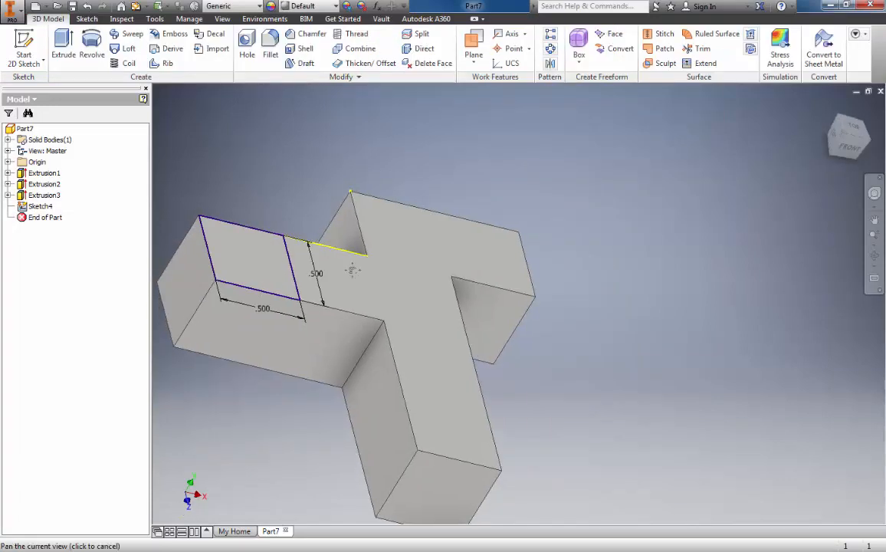
click(65, 46)
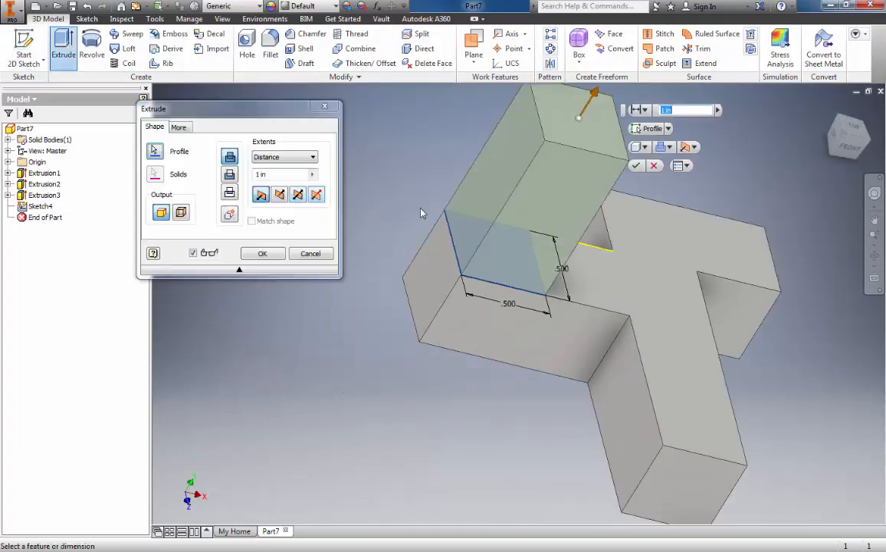
click(256, 175)
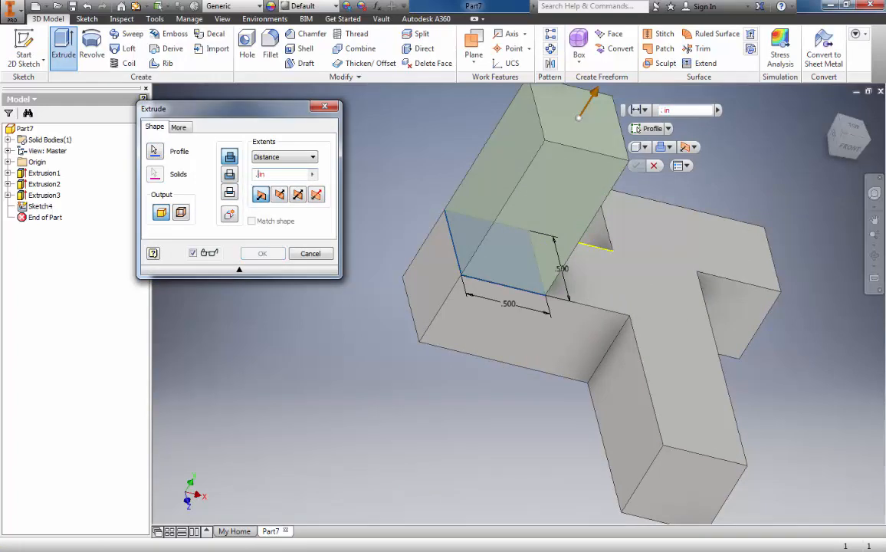
key(BackSpace)
text(.5)
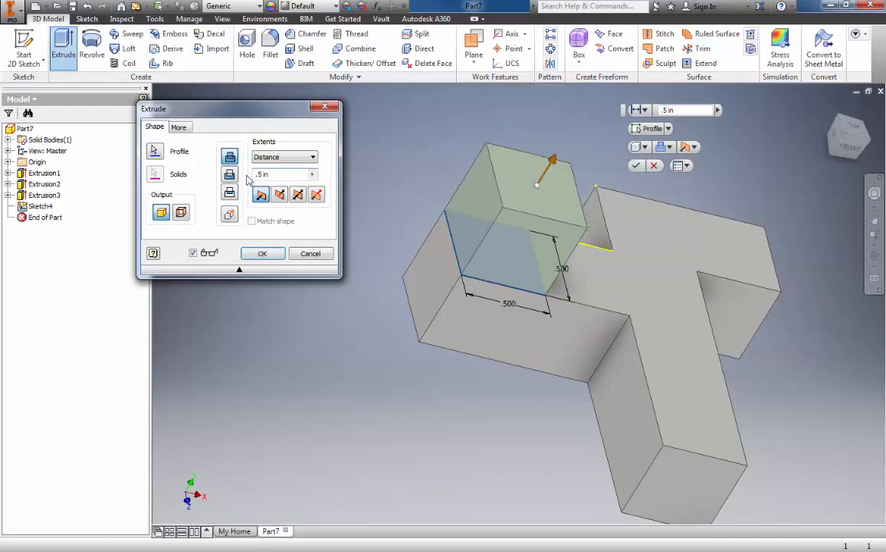
click(271, 256)
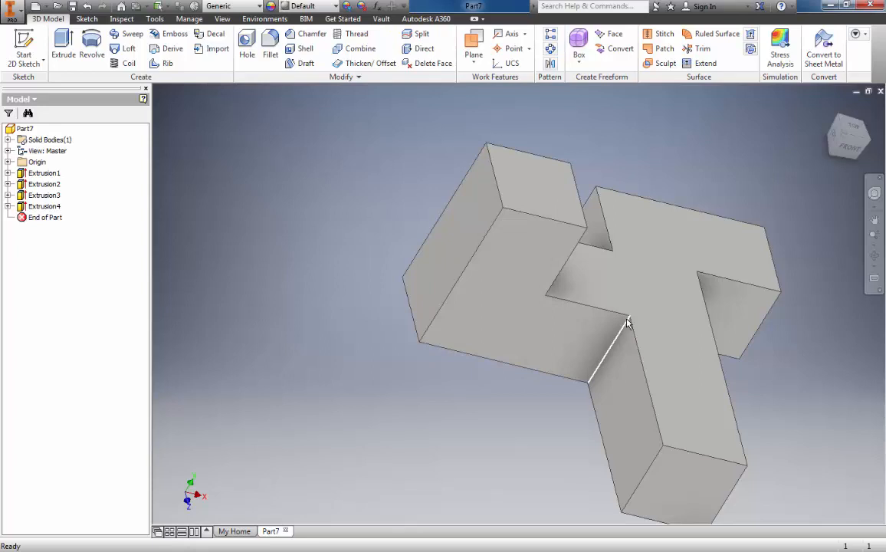
Step: Inspect the finished solid from other sides and save the part as Block 3 in the Drawing Blocks folder
shift+middle_drag(625, 321, 481, 346)
middle_drag(478, 284, 515, 325)
scroll(516, 328, down, 2)
scroll(516, 328, up, 5)
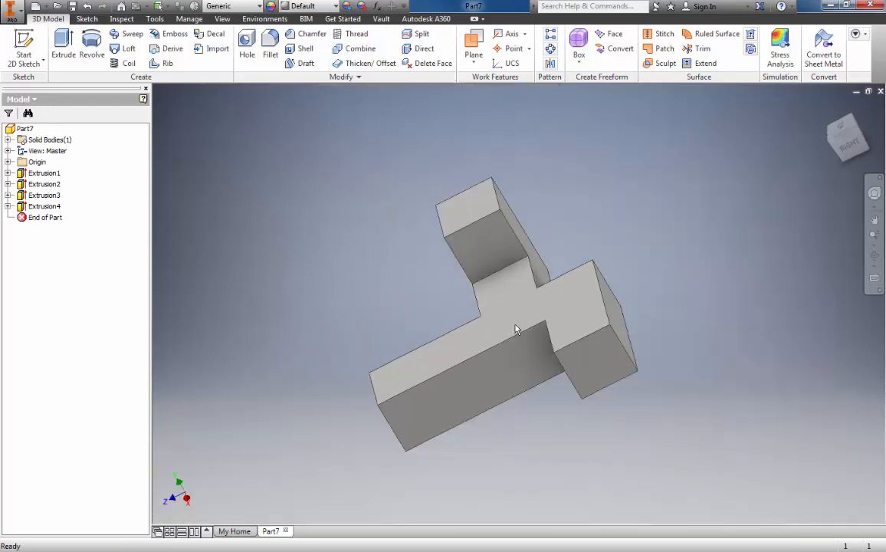
click(12, 11)
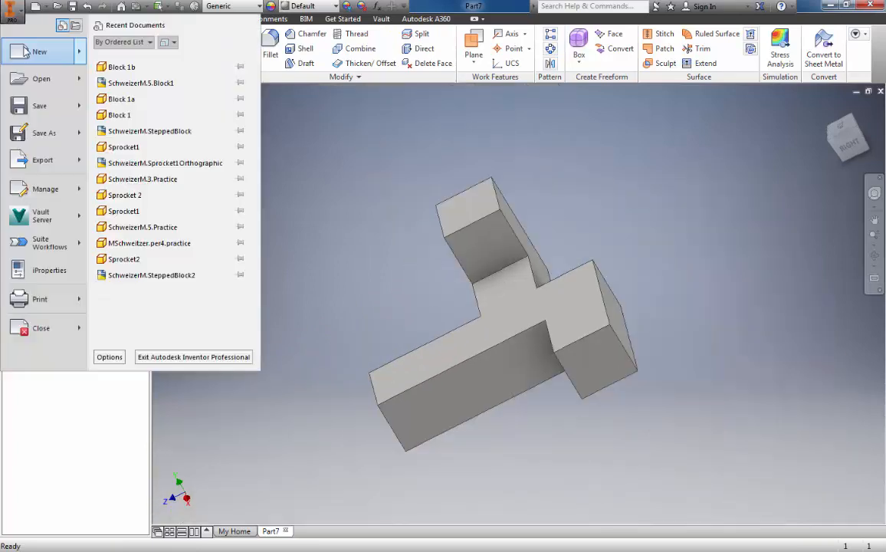
click(50, 134)
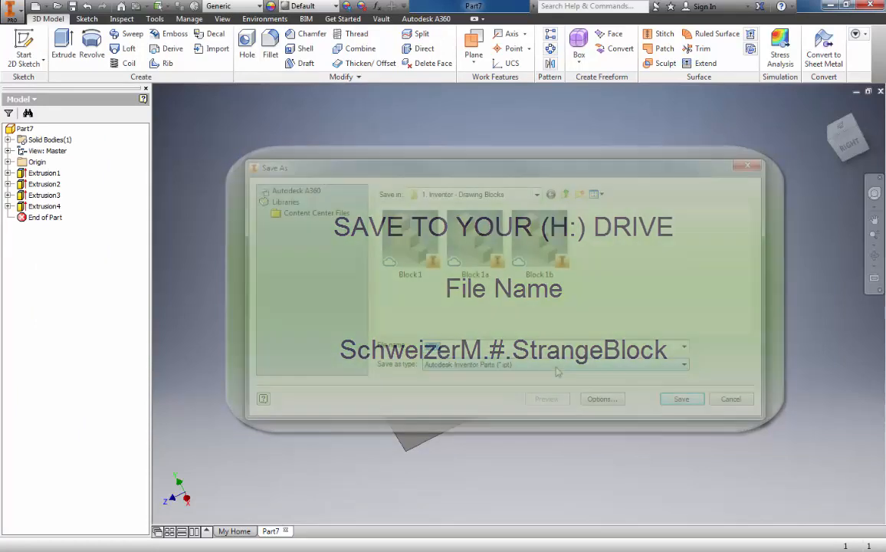
click(682, 399)
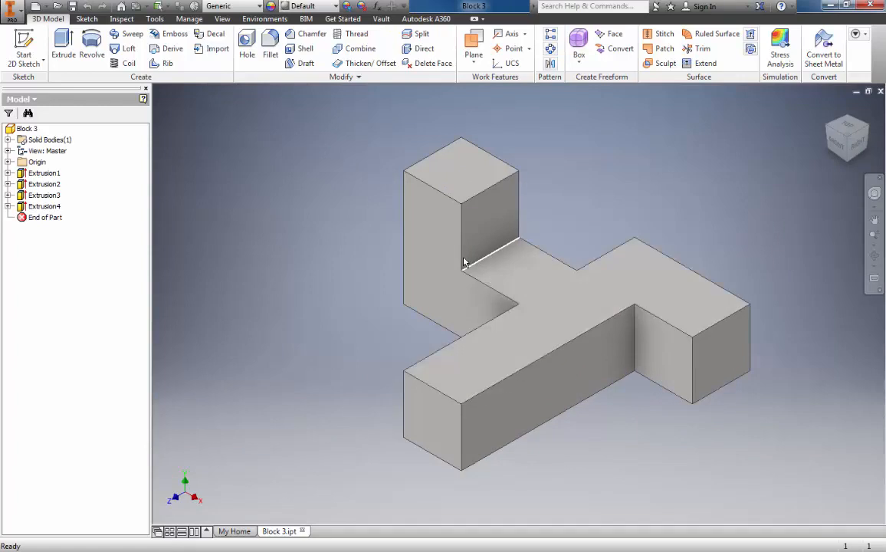
Step: Create a new drawing from the Standard.idw template
click(14, 13)
click(37, 55)
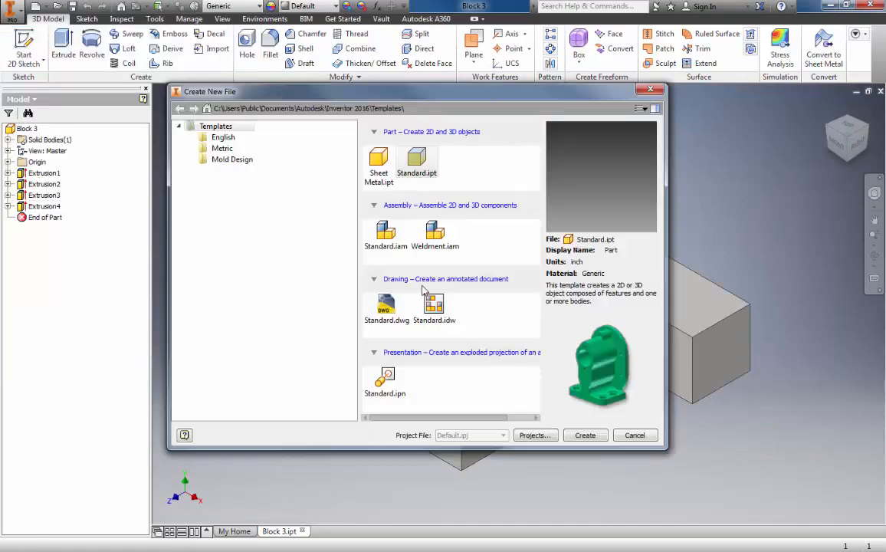
click(434, 307)
click(584, 434)
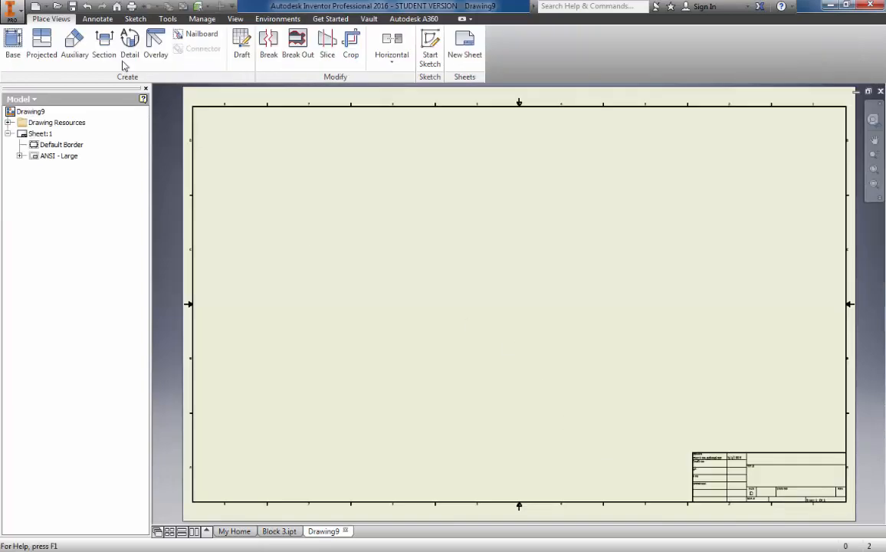
Step: Place a front base view of the Block 3 part at 4:1 scale in the sheet's lower left area
click(14, 44)
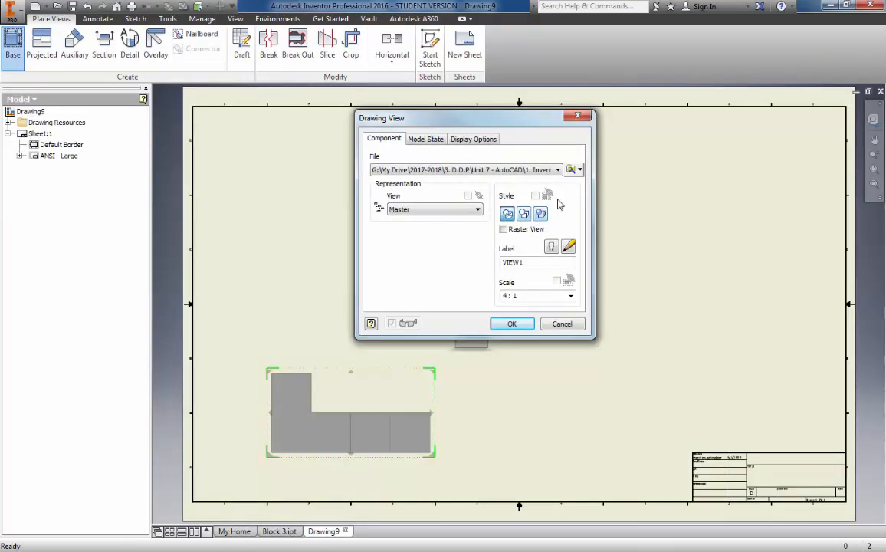
click(570, 170)
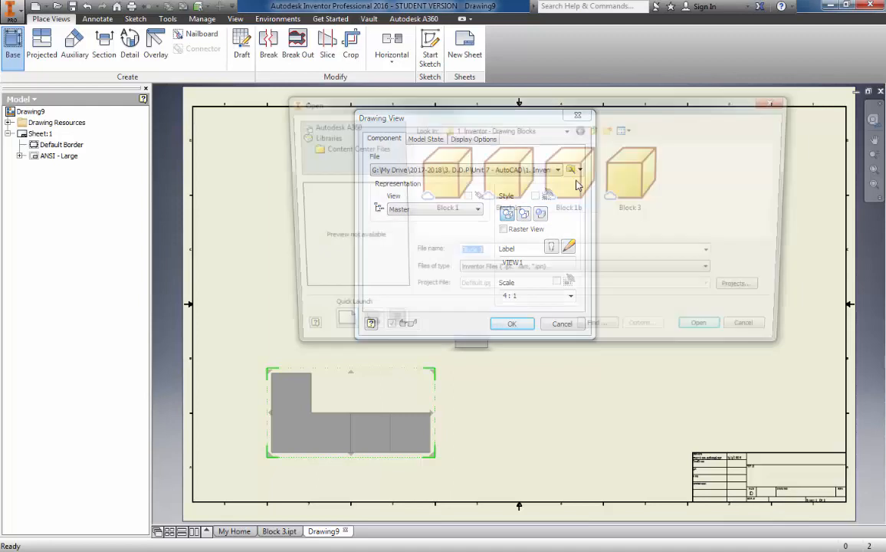
click(636, 175)
click(712, 333)
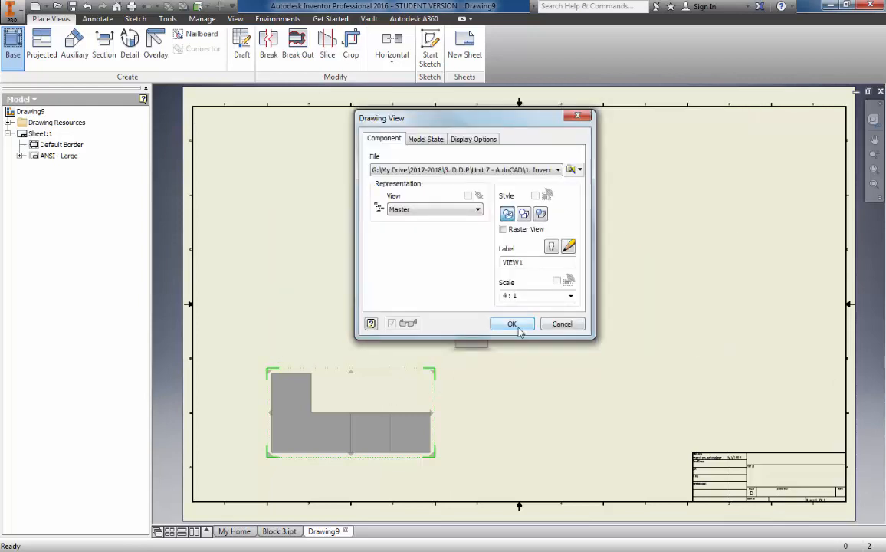
click(515, 325)
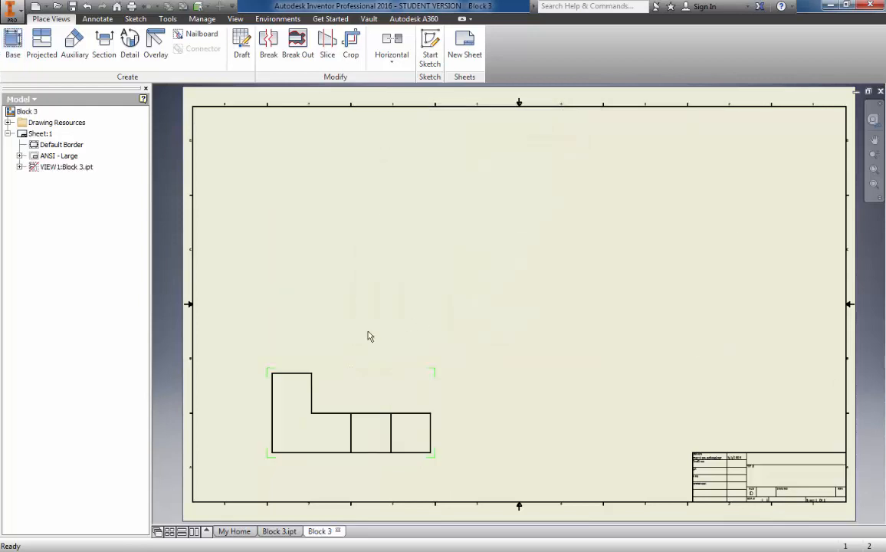
Step: Project the top, right-side and isometric views from the front base view and create them on the sheet
click(41, 46)
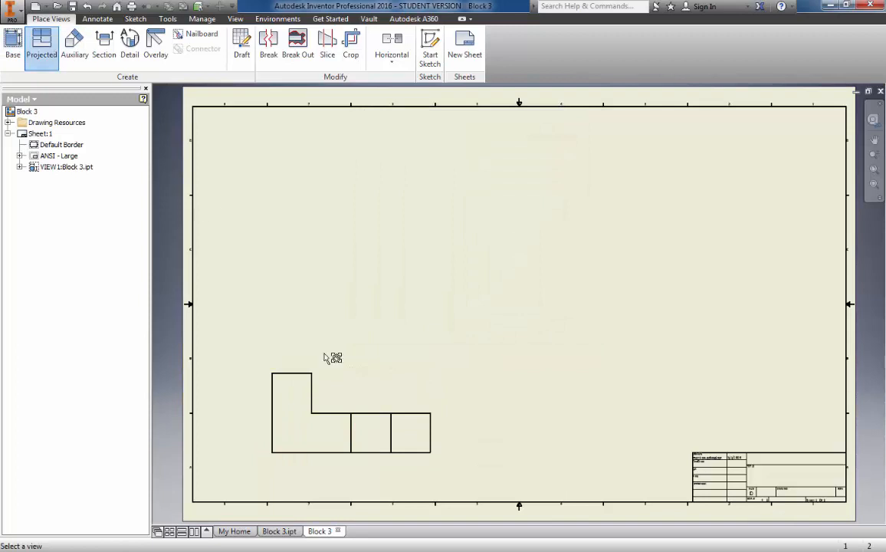
click(355, 398)
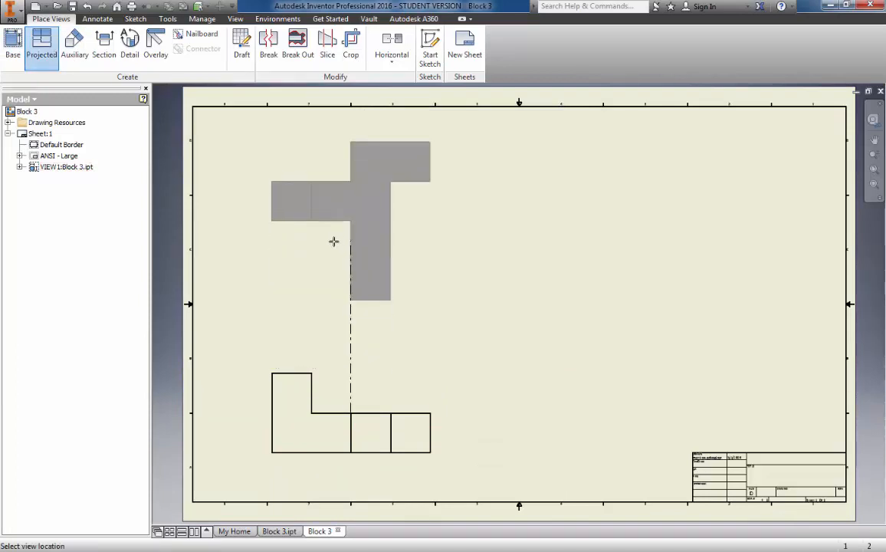
click(334, 242)
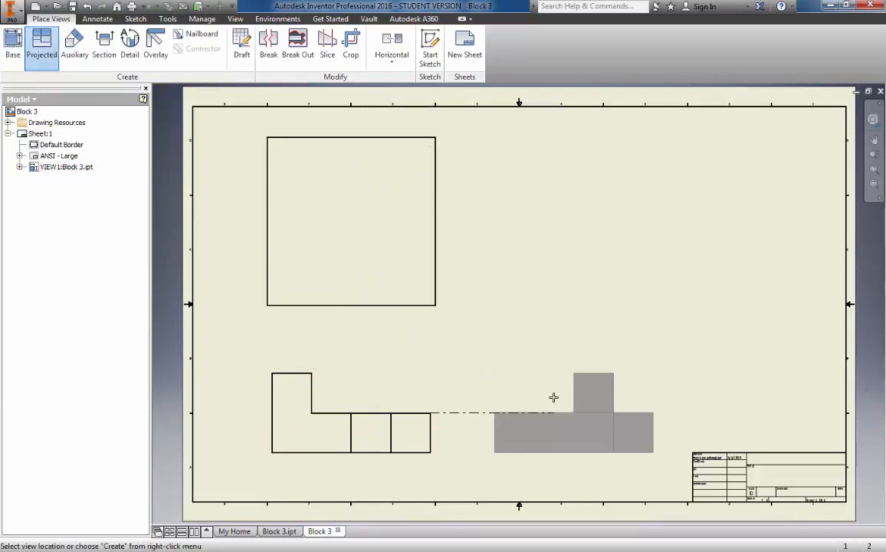
click(553, 397)
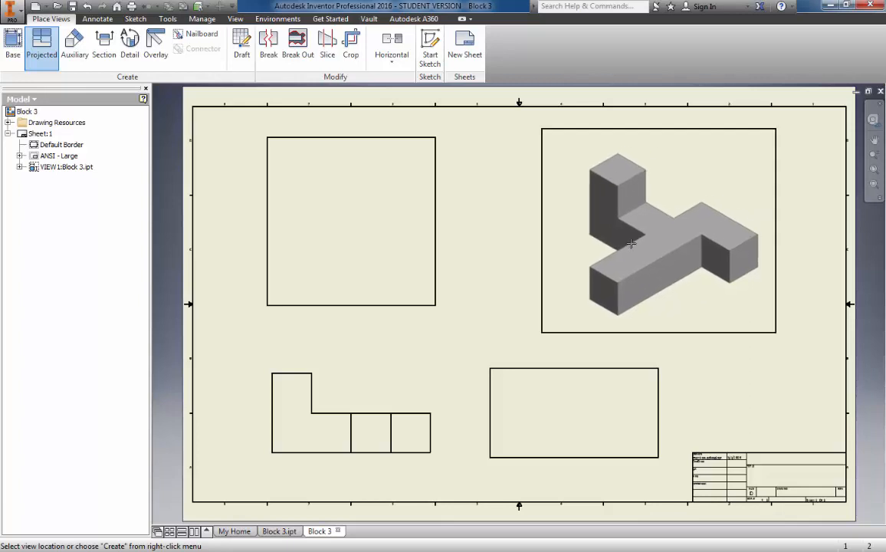
right_click(630, 243)
click(673, 242)
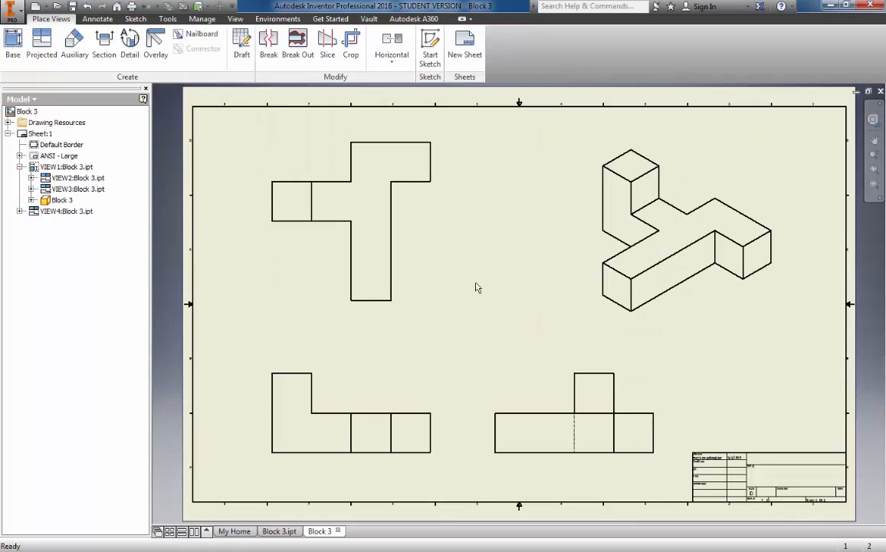
Step: Change the isometric view's display style to shaded
right_click(668, 255)
click(601, 261)
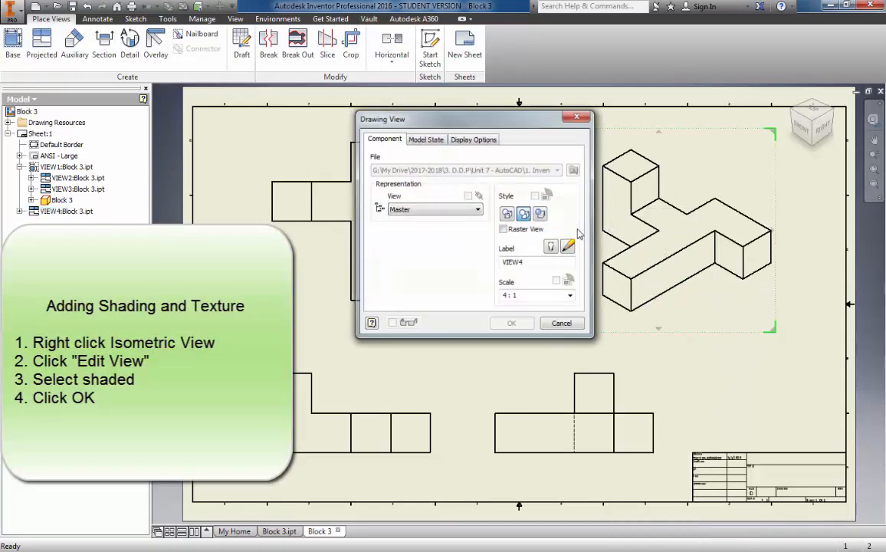
click(541, 214)
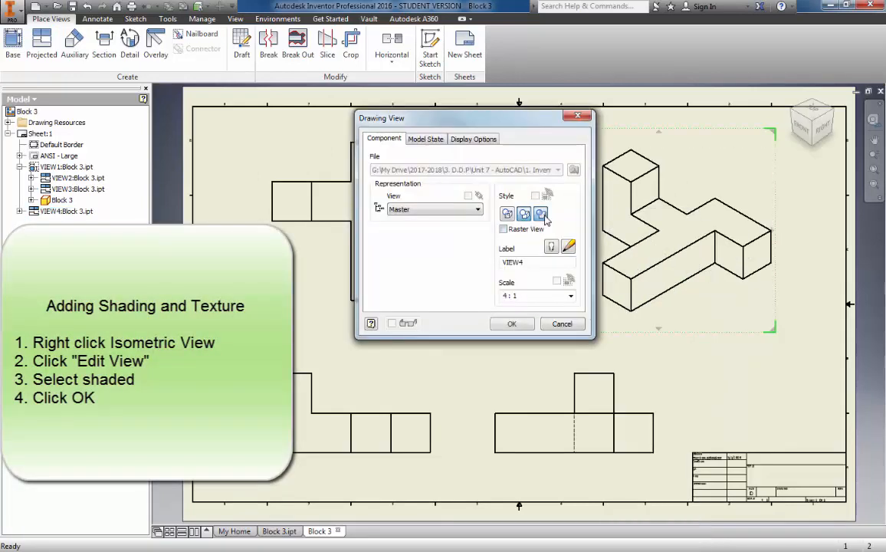
click(522, 323)
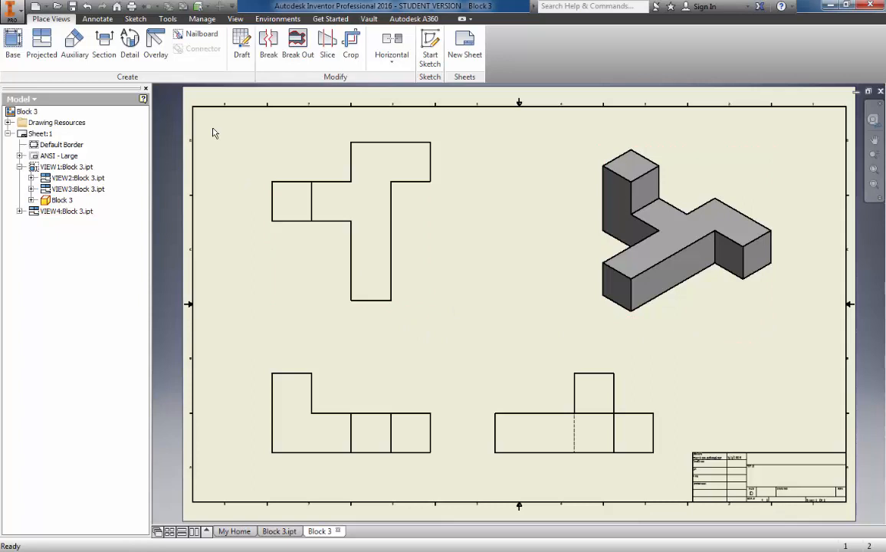
Step: Dimension the width of the raised end square below the top view, using the Default - Fraction (ANSI) style
click(97, 19)
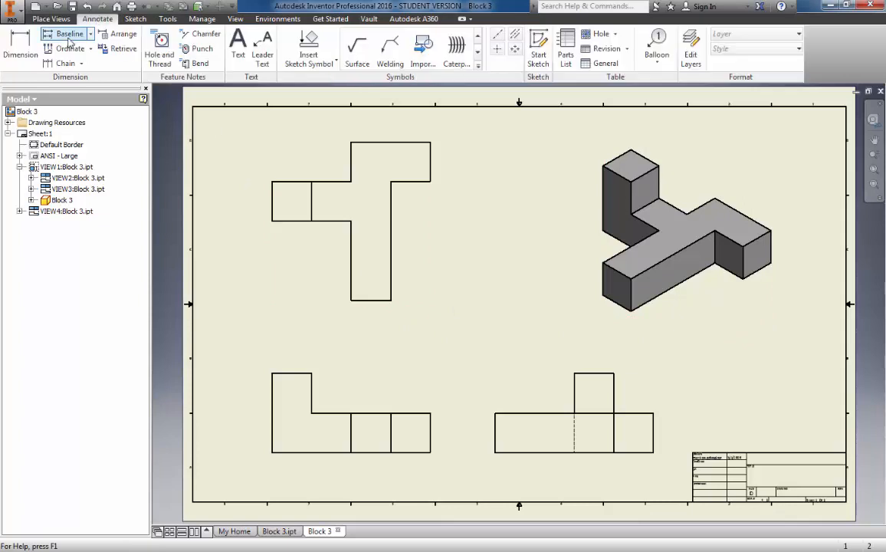
click(23, 46)
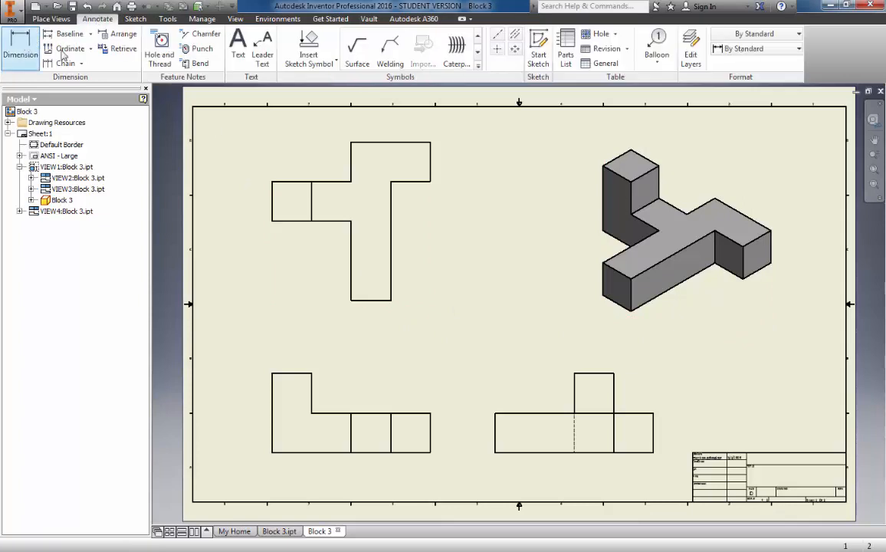
click(785, 50)
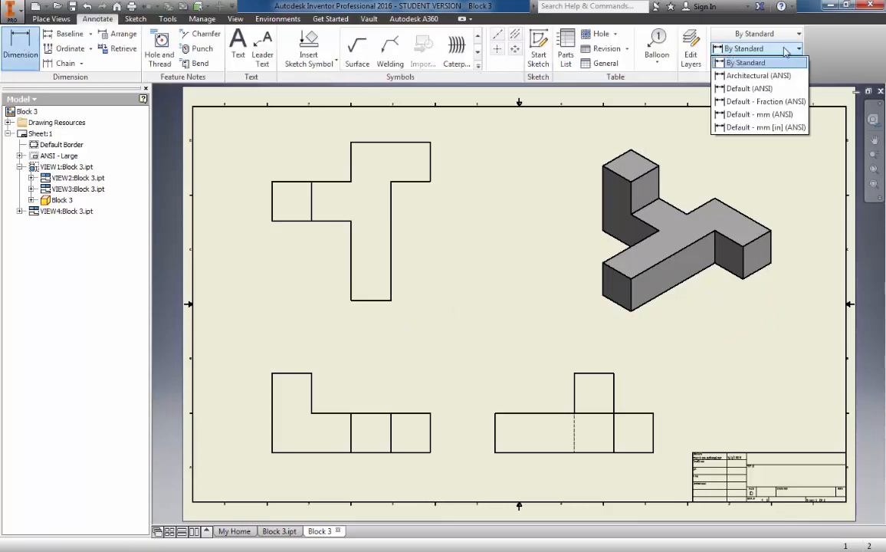
click(759, 102)
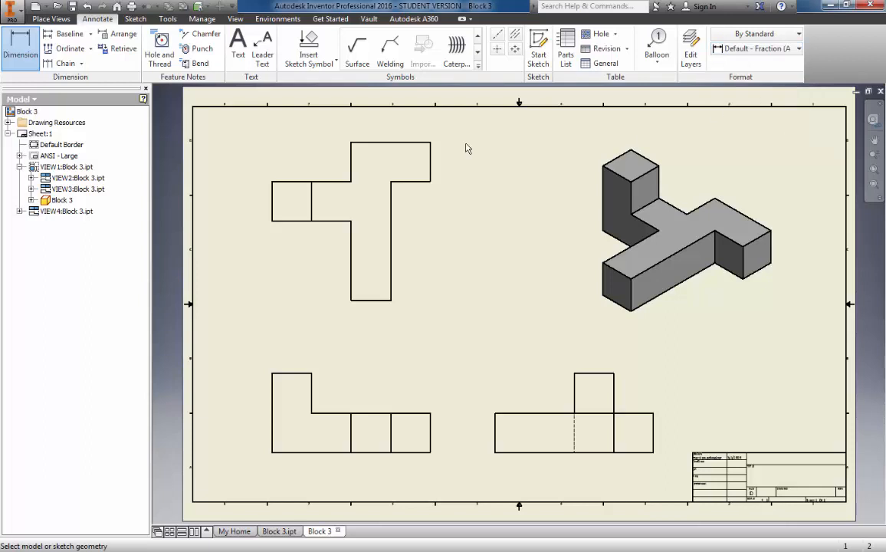
click(272, 222)
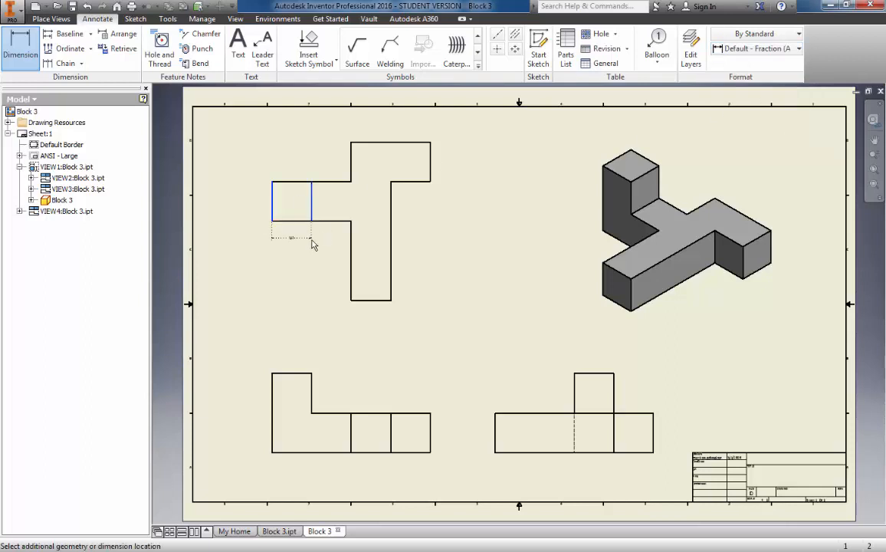
click(310, 241)
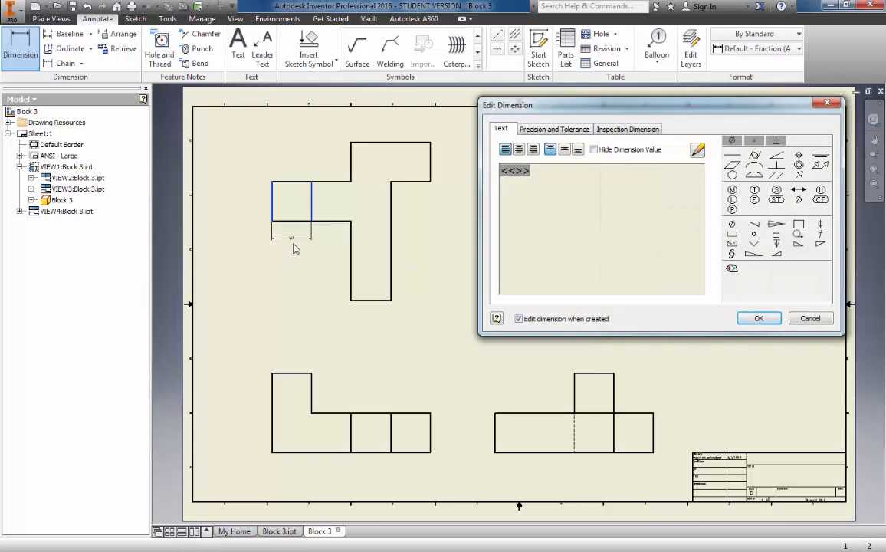
click(759, 318)
scroll(287, 238, up, 5)
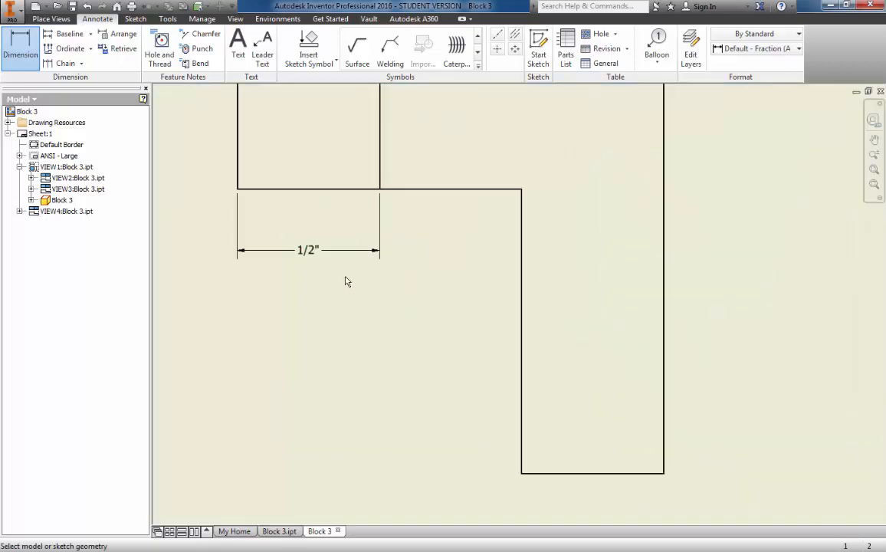
scroll(345, 283, down, 5)
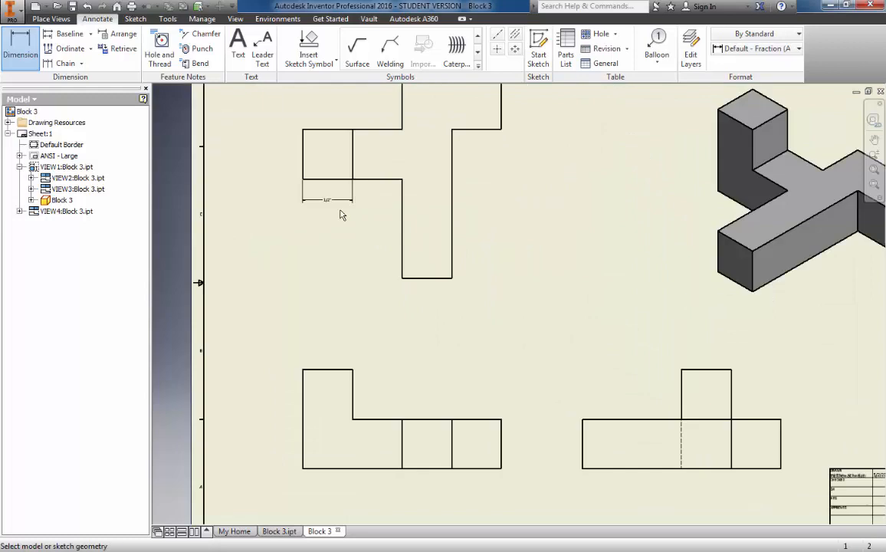
middle_drag(342, 215, 342, 260)
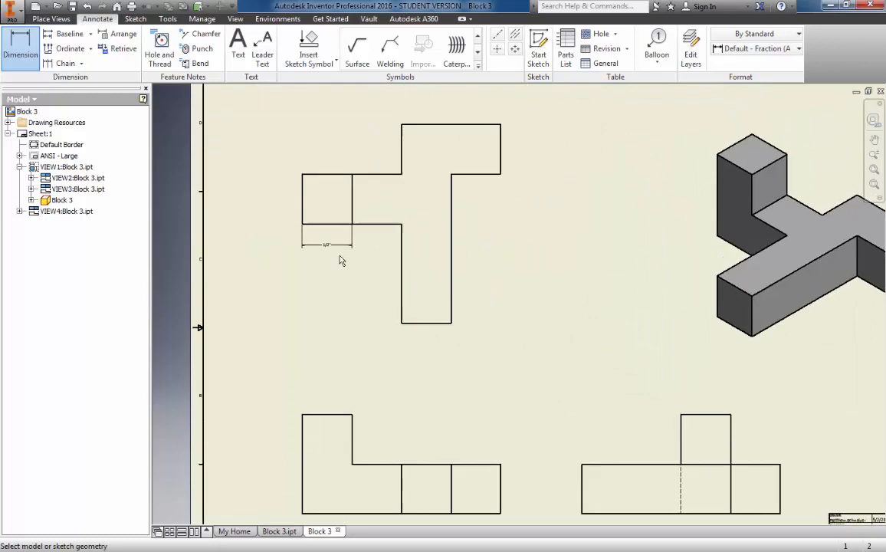
Step: Dimension the depth of the top view's upper right arm in the Default - Fraction (ANSI) style, adding an inch mark after the value
click(23, 46)
click(498, 175)
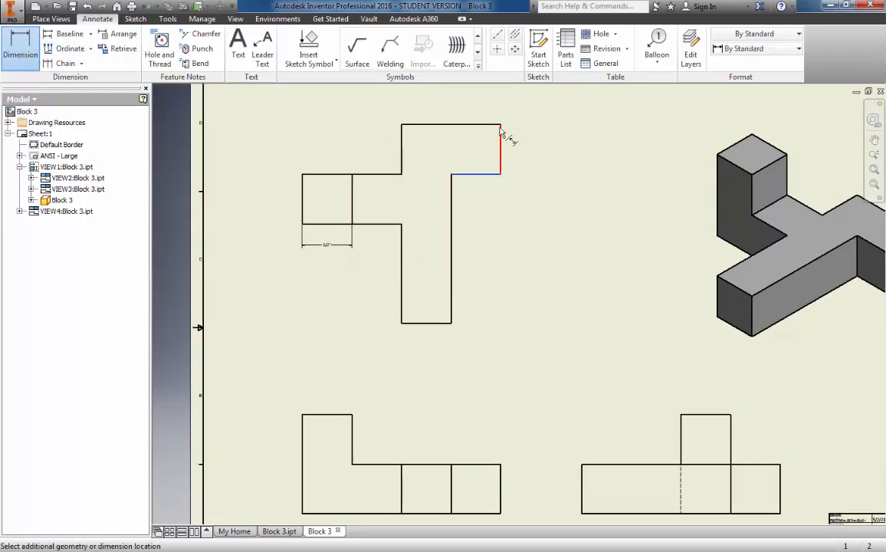
click(499, 125)
click(767, 48)
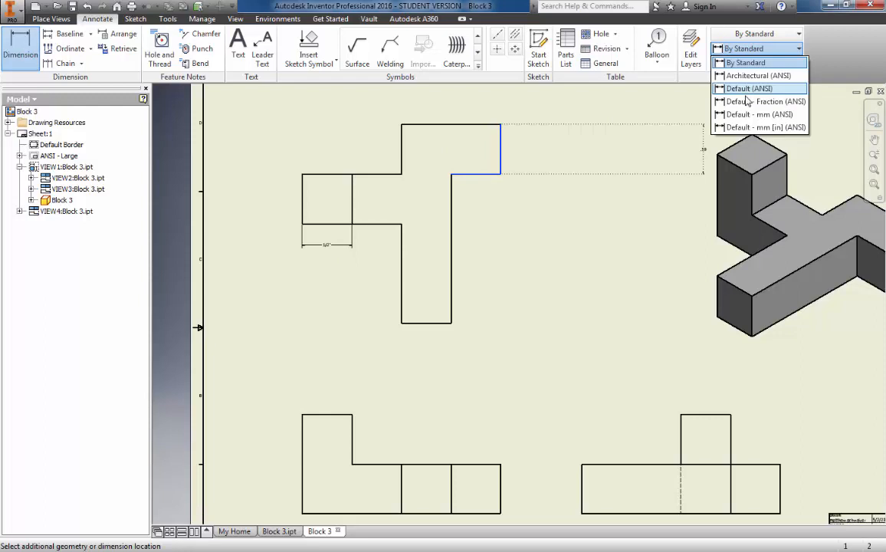
click(742, 104)
click(524, 150)
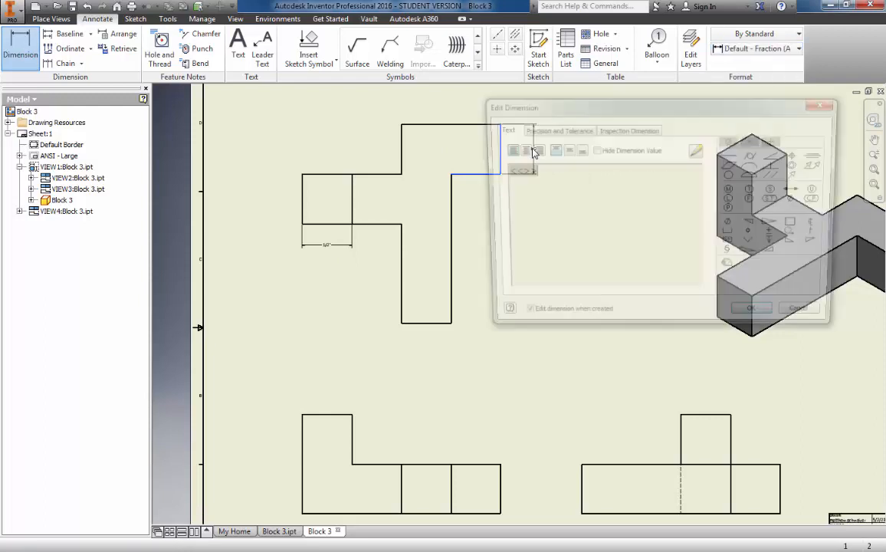
click(757, 323)
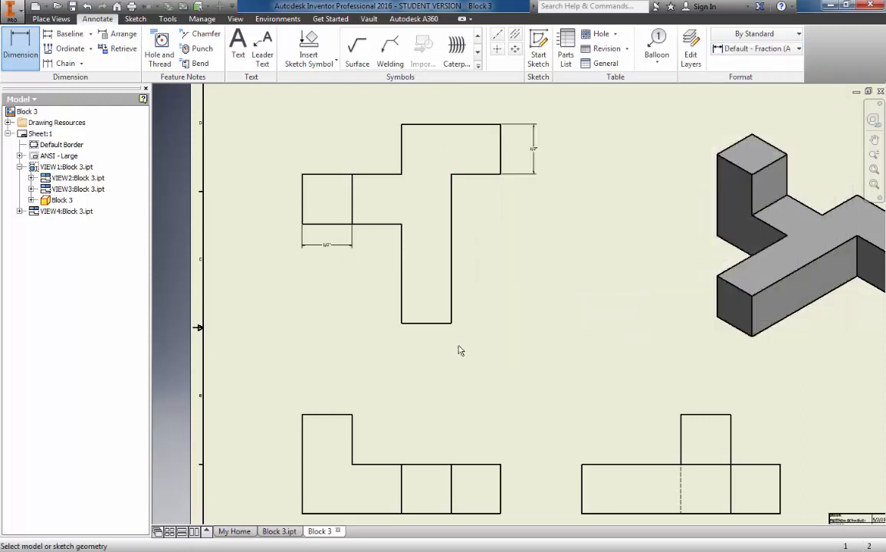
Step: Dimension the overall widths of the front and right-side views above each view, adding an inch mark after each value
click(307, 514)
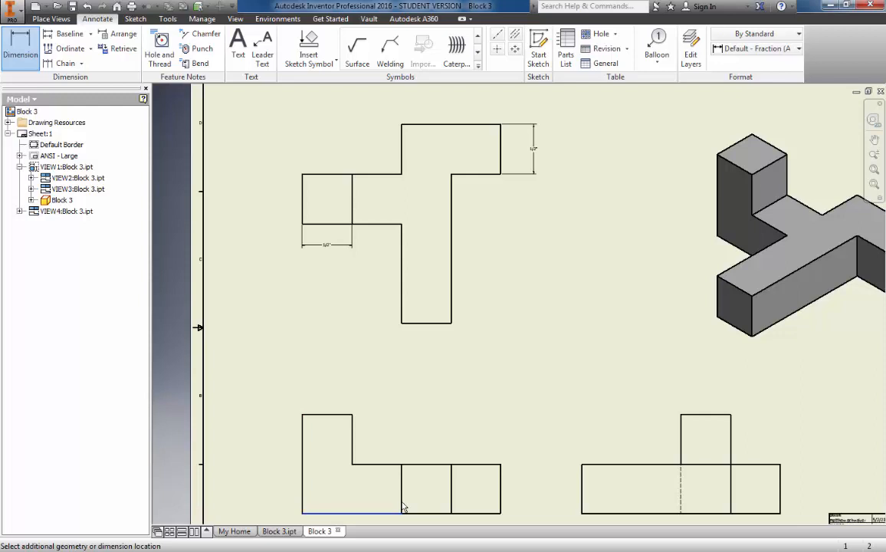
click(466, 388)
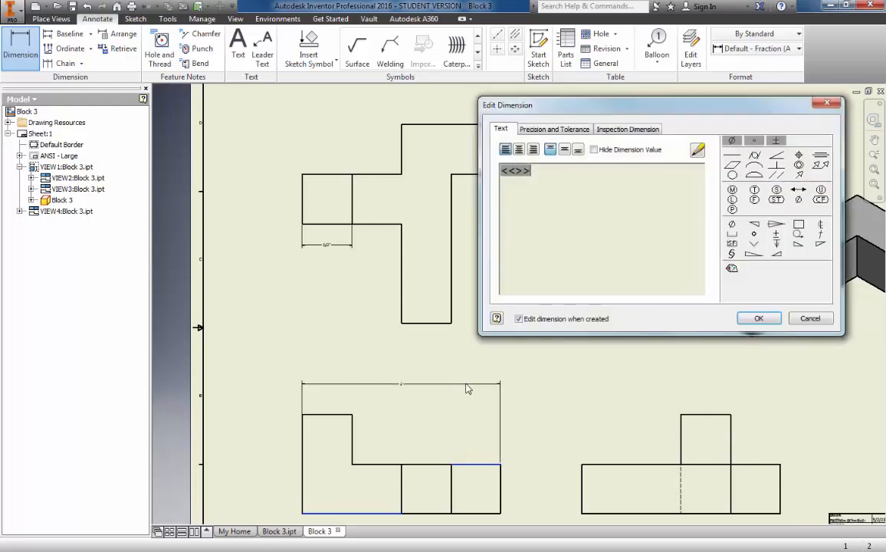
click(756, 320)
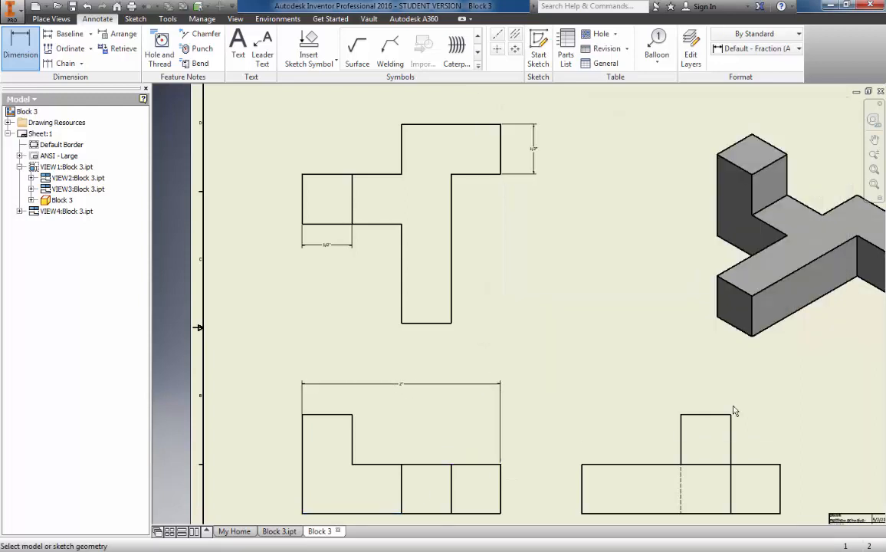
click(584, 465)
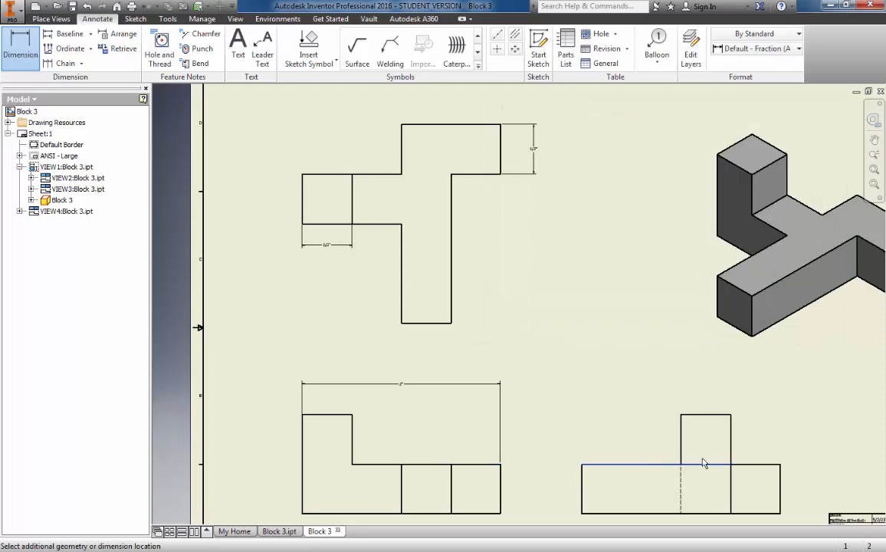
click(780, 469)
click(730, 390)
click(759, 319)
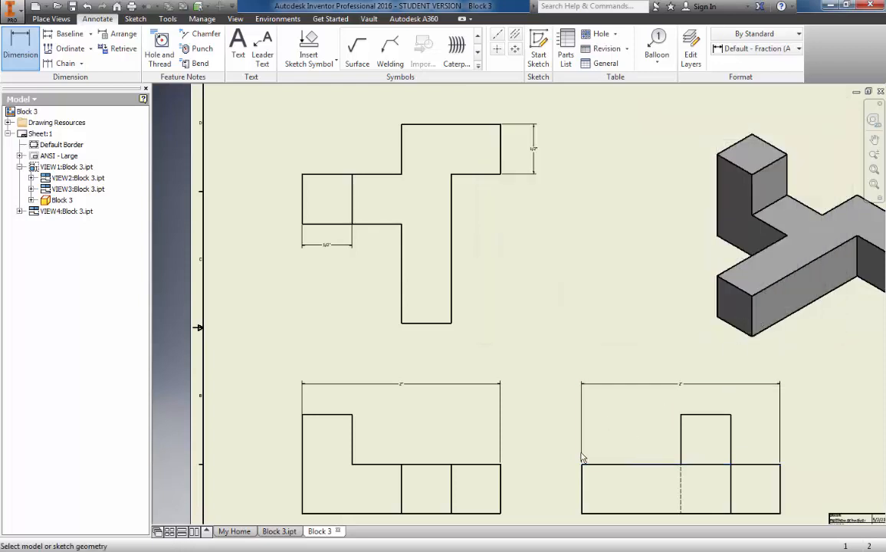
Step: Dimension the front view's overall height and the raised block's height in the right-side view, both on the left, with inch marks after the values
click(303, 420)
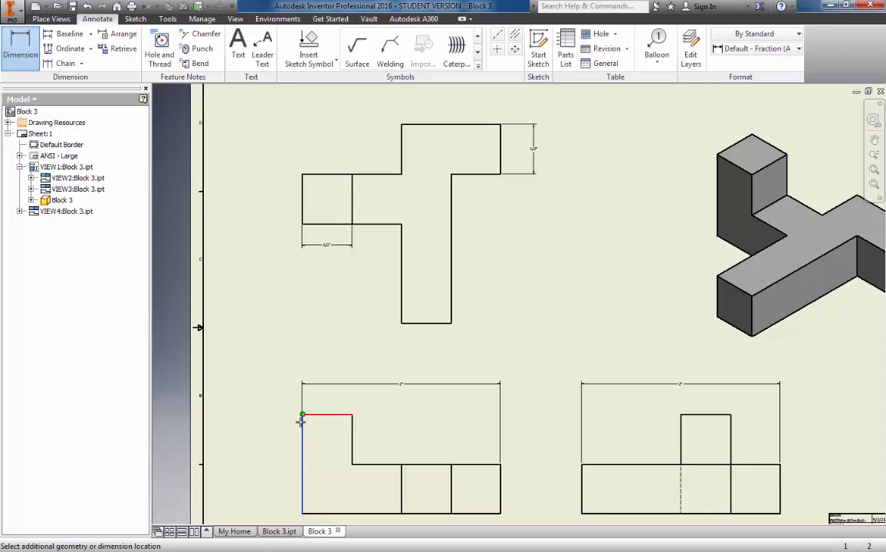
click(302, 513)
click(280, 504)
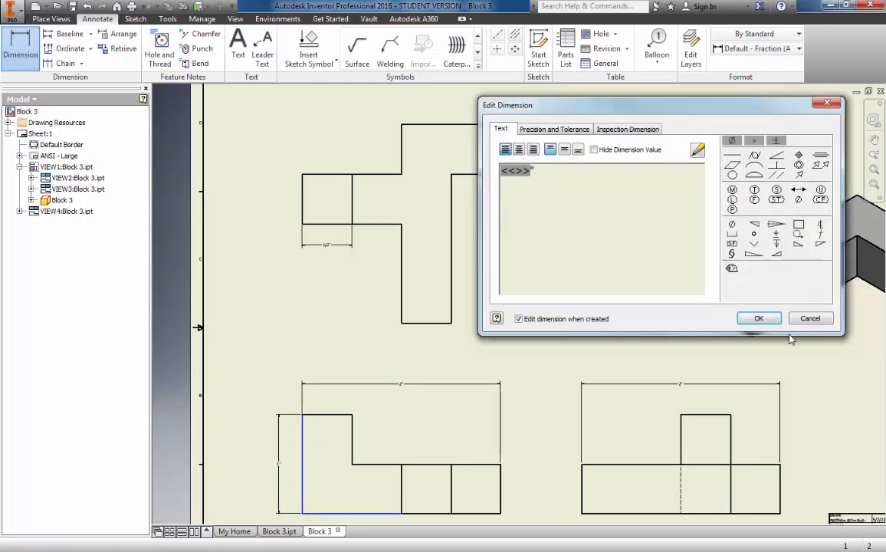
click(762, 320)
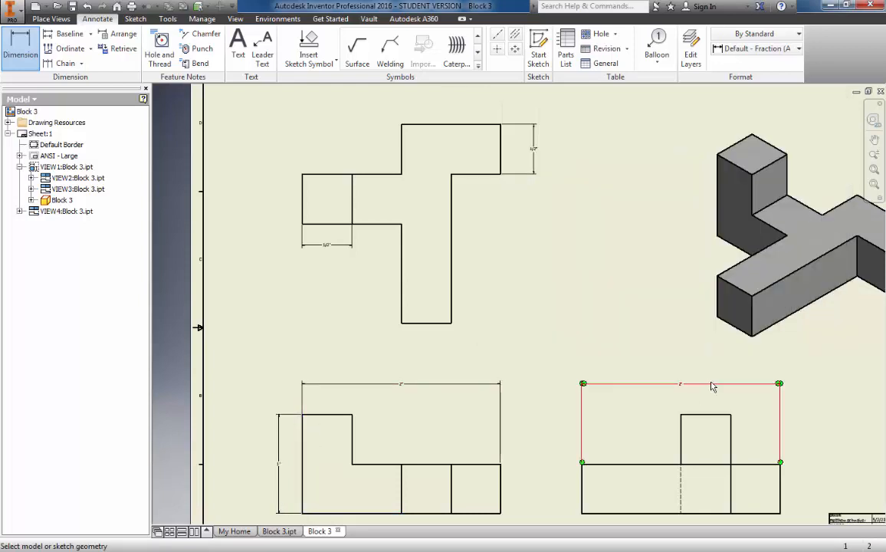
click(682, 414)
click(670, 464)
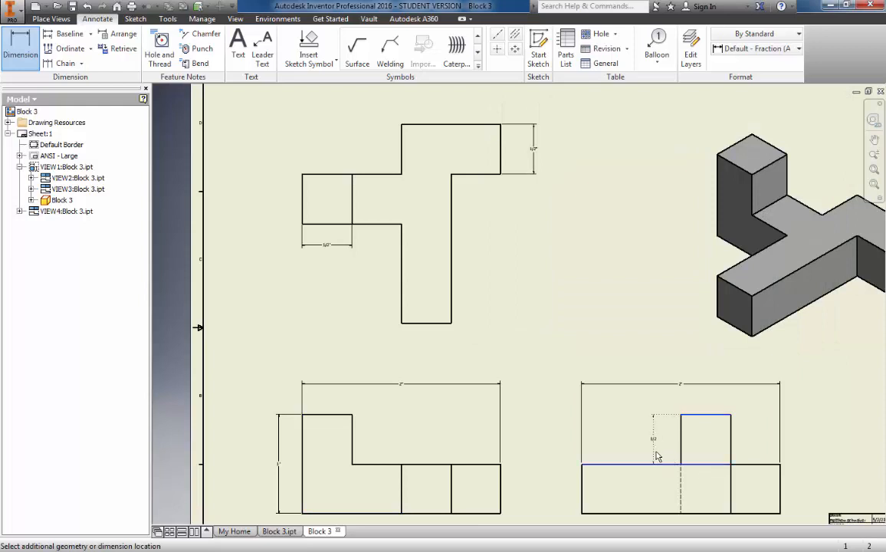
click(655, 456)
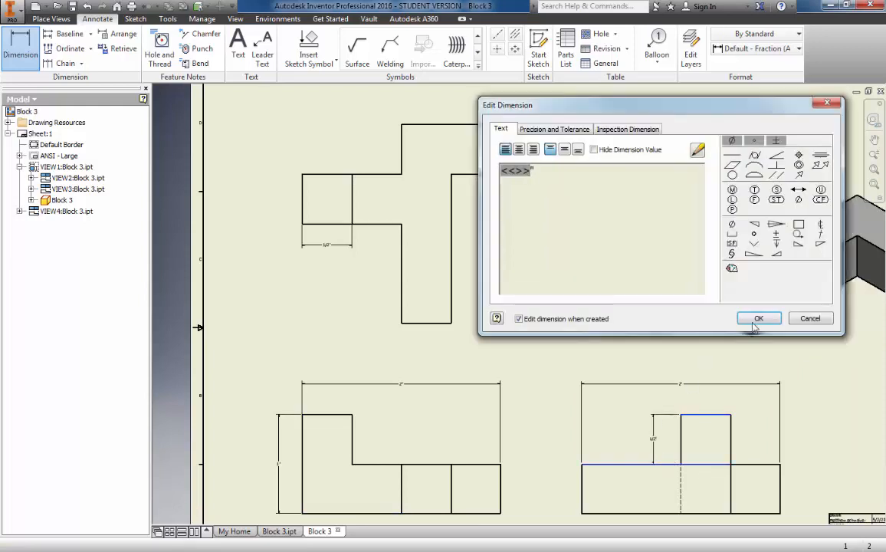
click(756, 320)
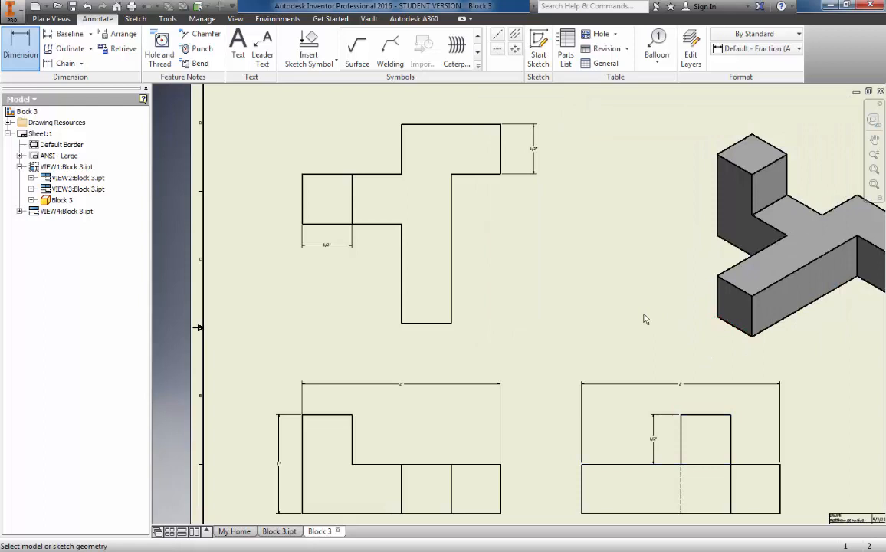
Step: Dimension the width of the long leg below the top view, adding an inch mark after the value
click(404, 321)
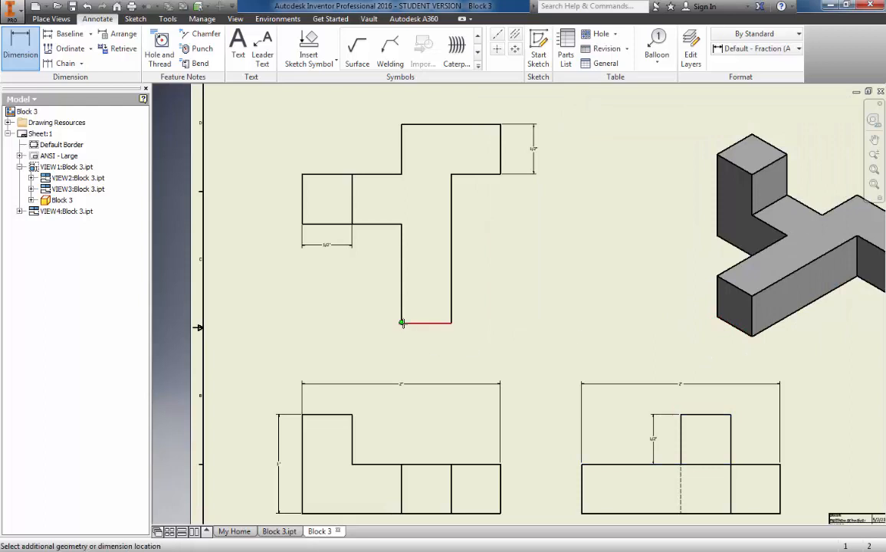
click(449, 347)
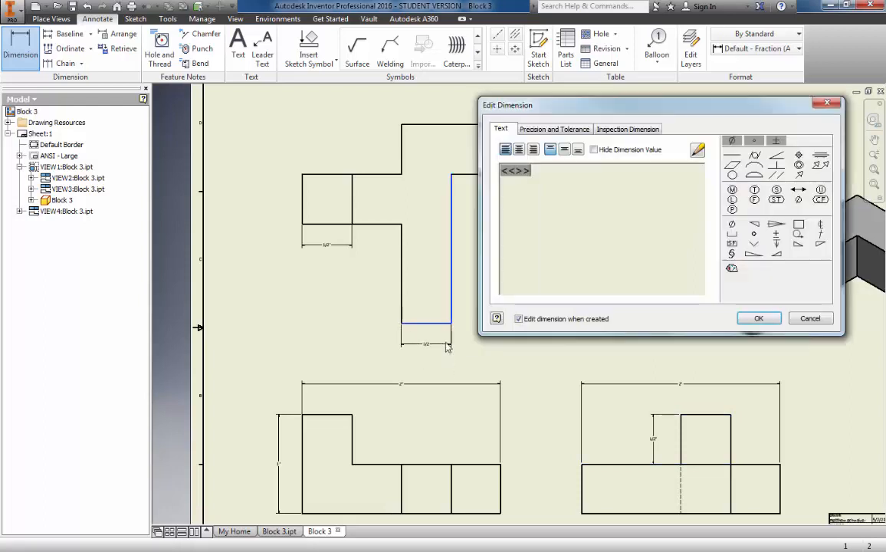
click(755, 320)
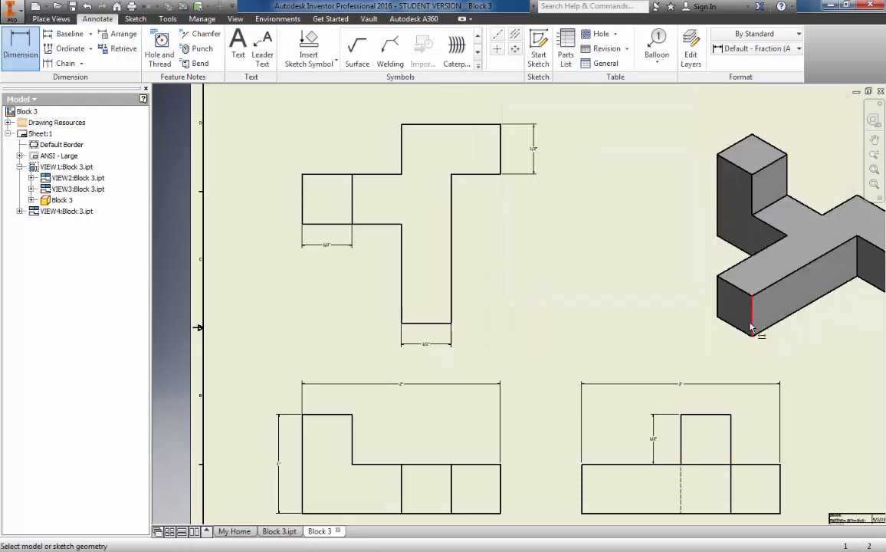